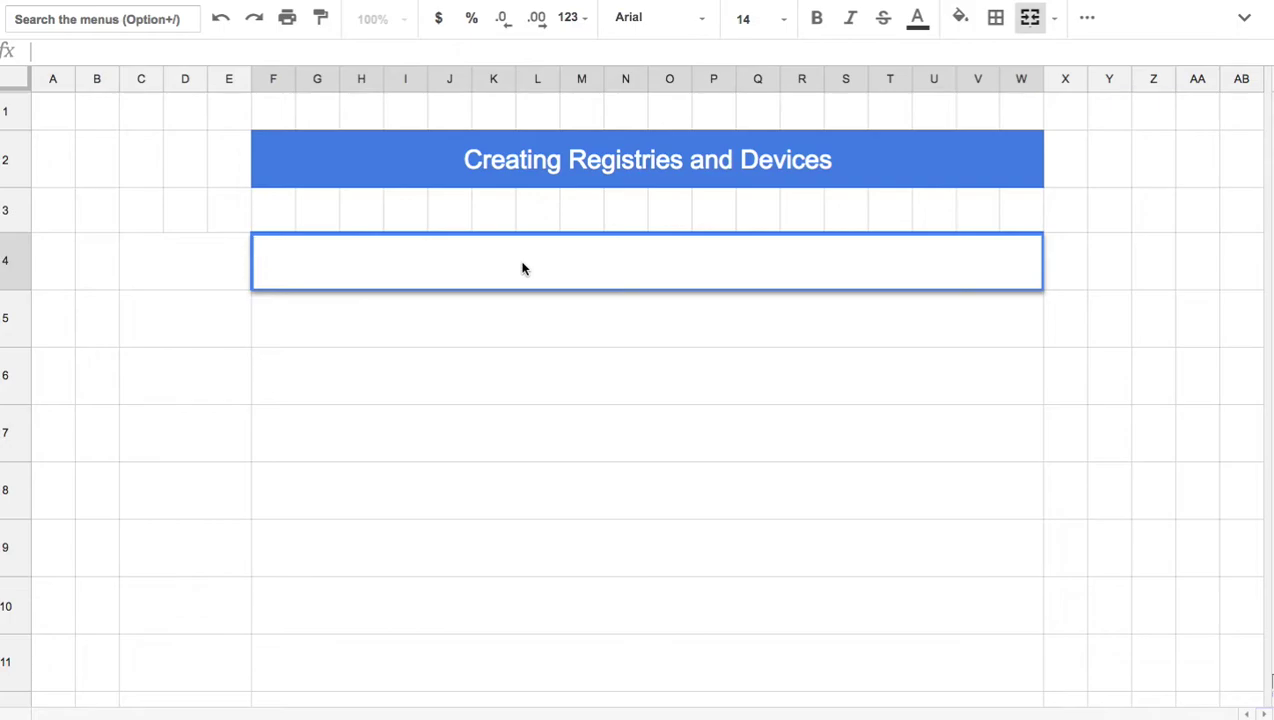
Step: Enter "Device: smartphones, pc, car, refrige, oven..." in the merged row 4 cell and "Registry" in the merged row 5 cell
type("smartphoen,")
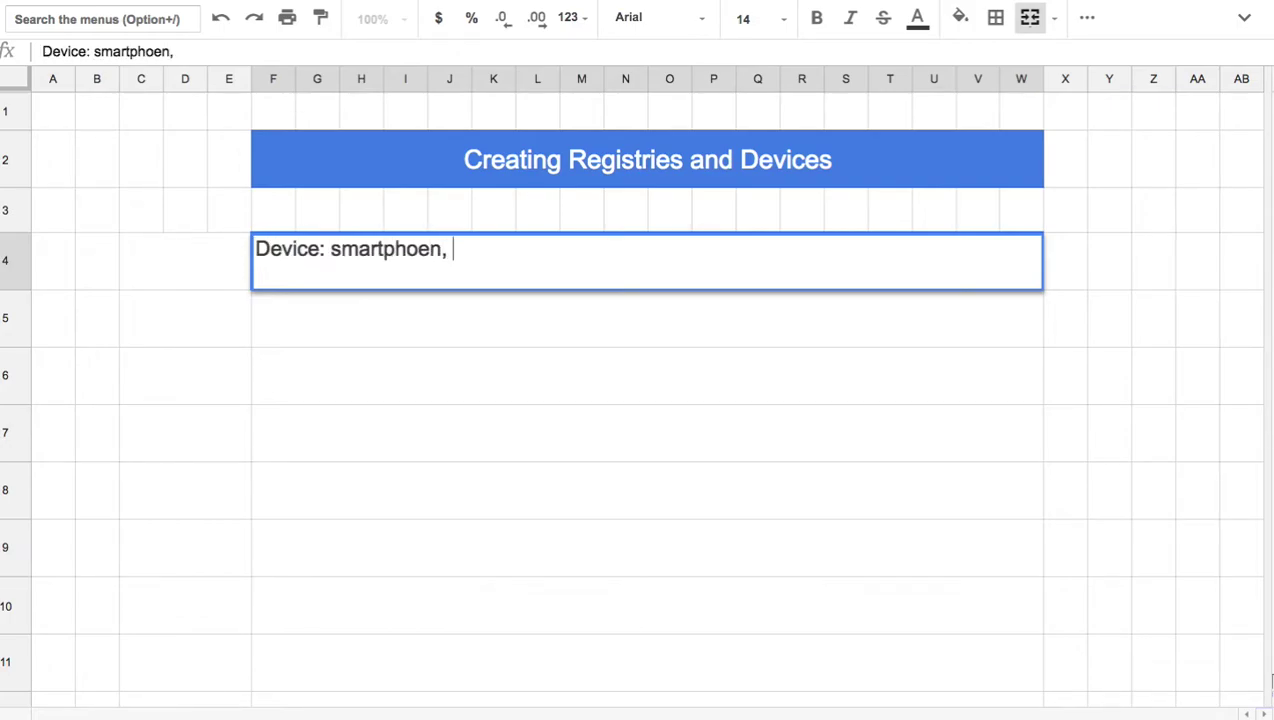
key("BackSpace")
key("BackSpace")
key("BackSpace")
type("nes, pc, ")
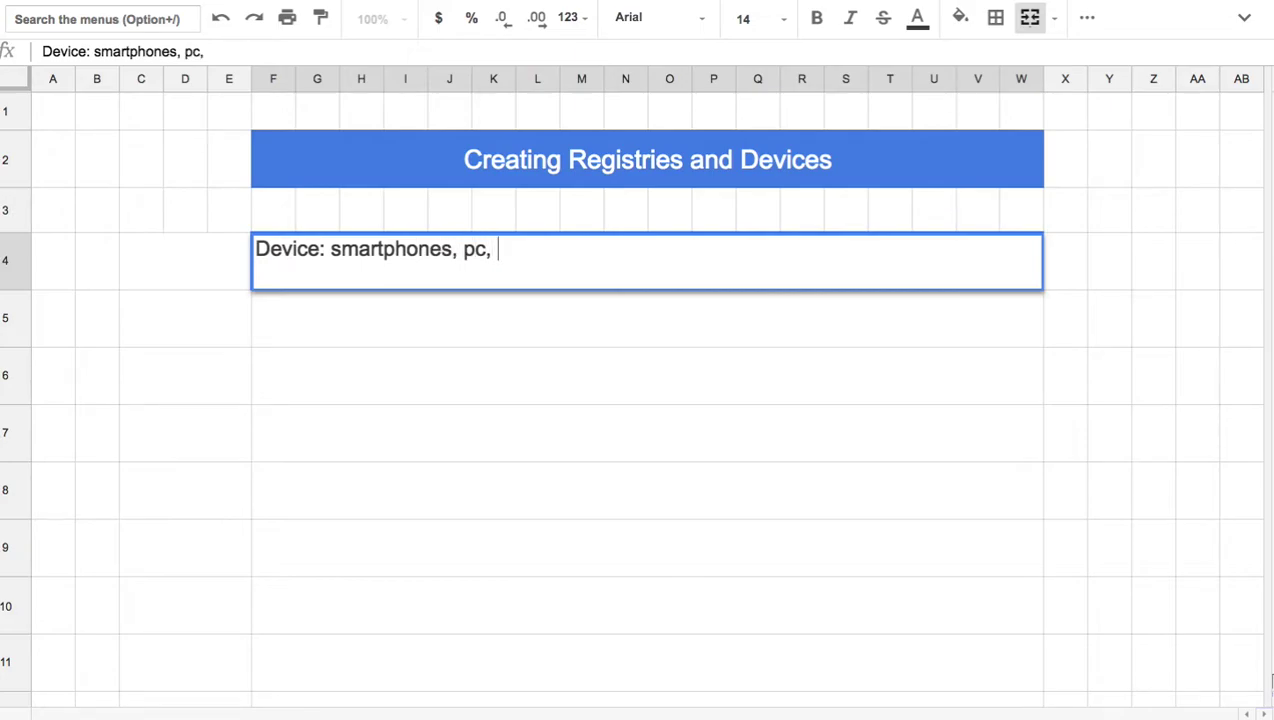
type("car, refrige, oven...")
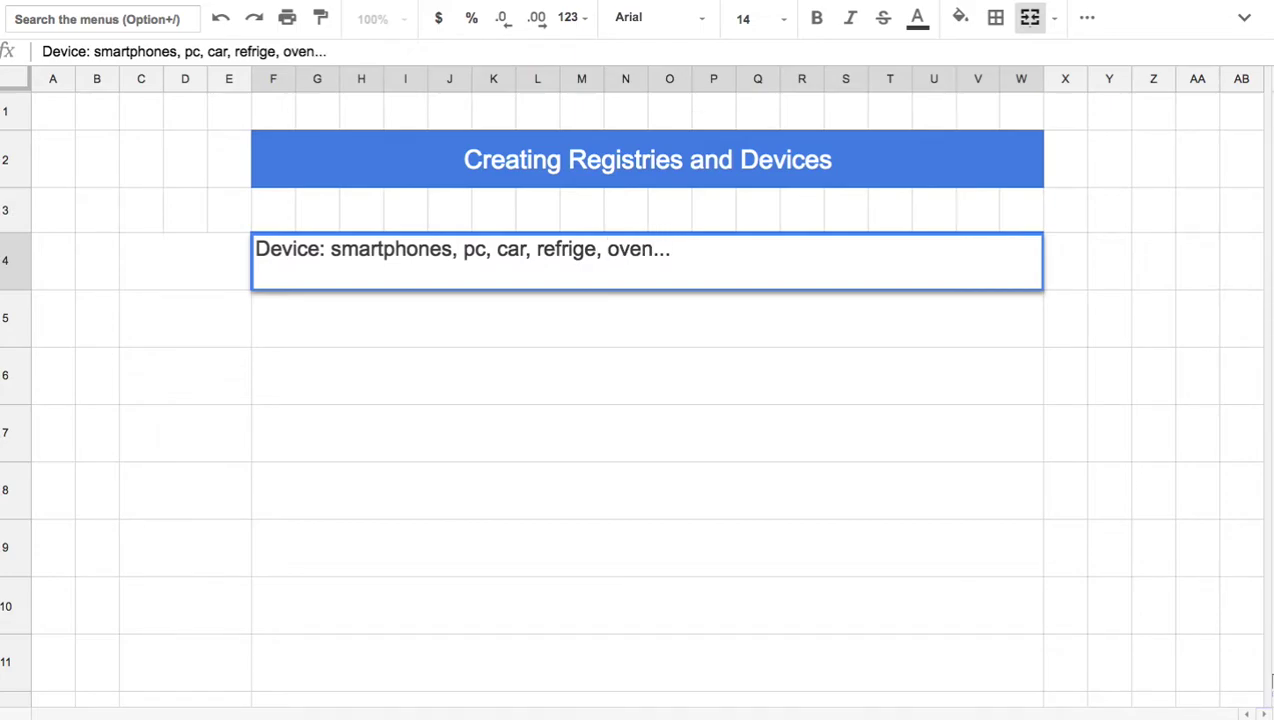
key("Return")
type("Re")
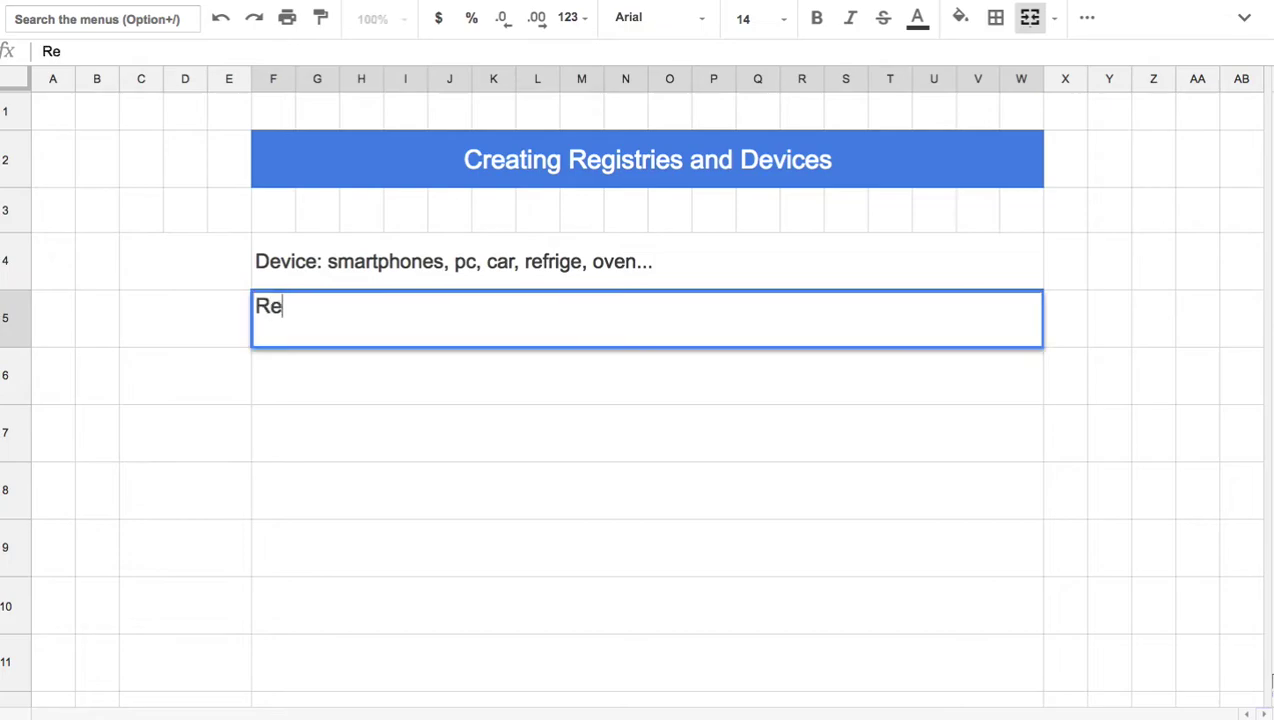
type("gistry")
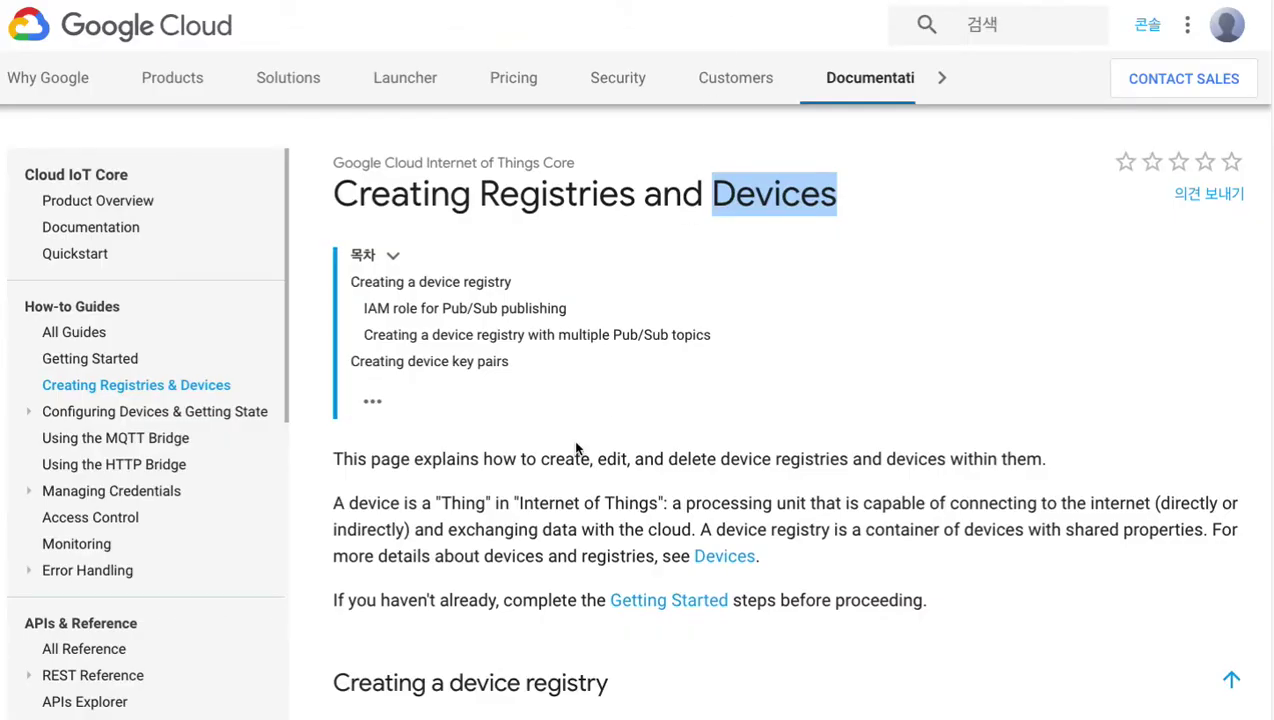
Step: Switch to the IoT Core page of Google Cloud Platform and open the form for a new device registry
left_click(577, 446)
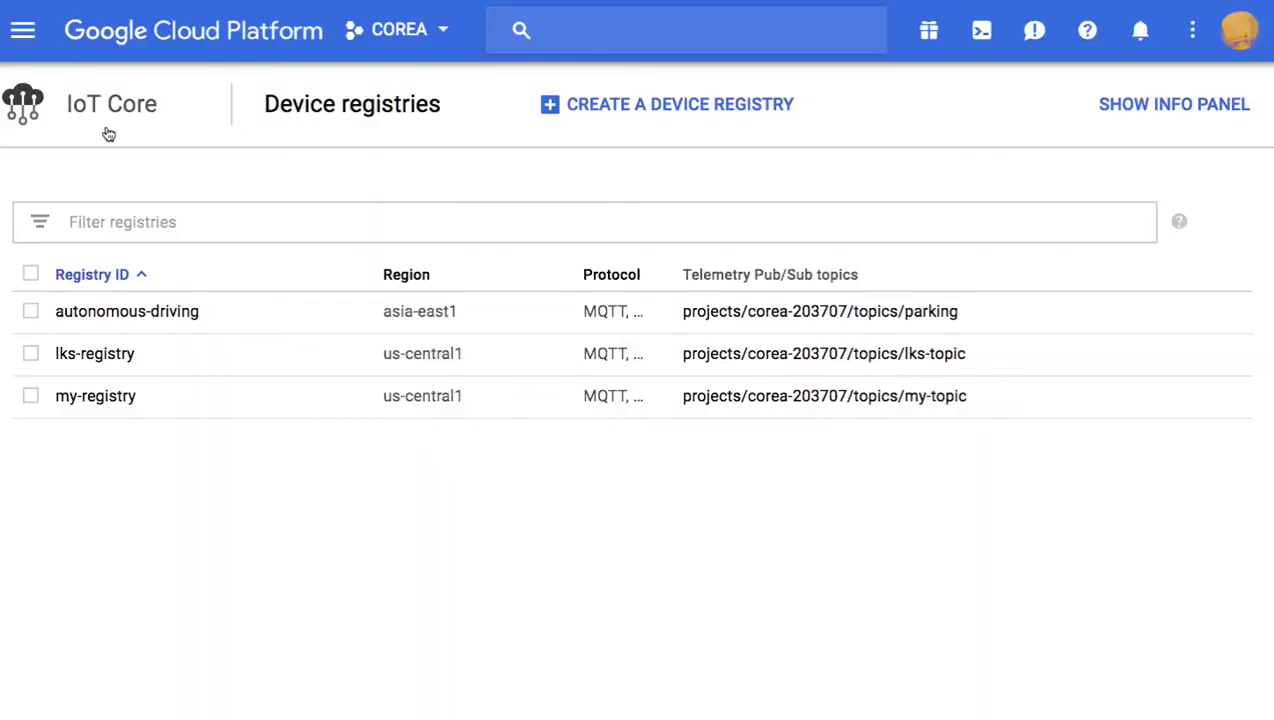
left_click(108, 133)
left_click(622, 110)
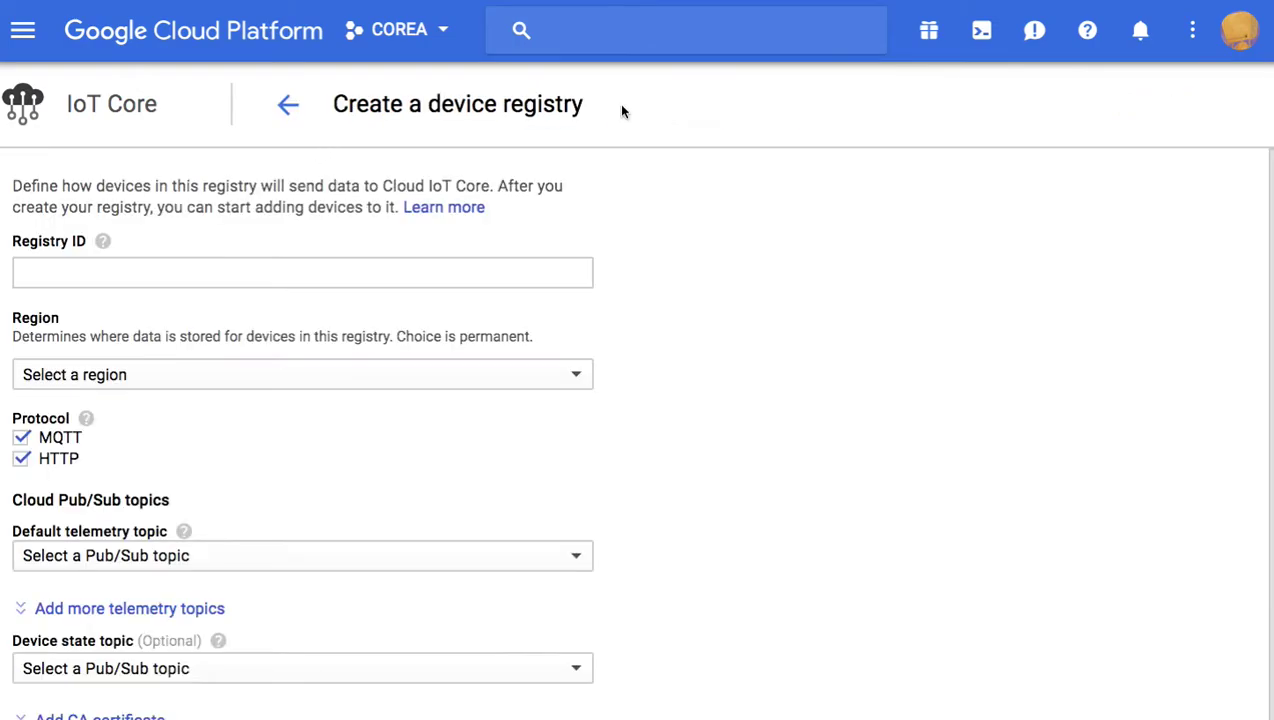
Step: Set the registry ID to autonomous-car and choose asia-east1 as the region
left_click(366, 274)
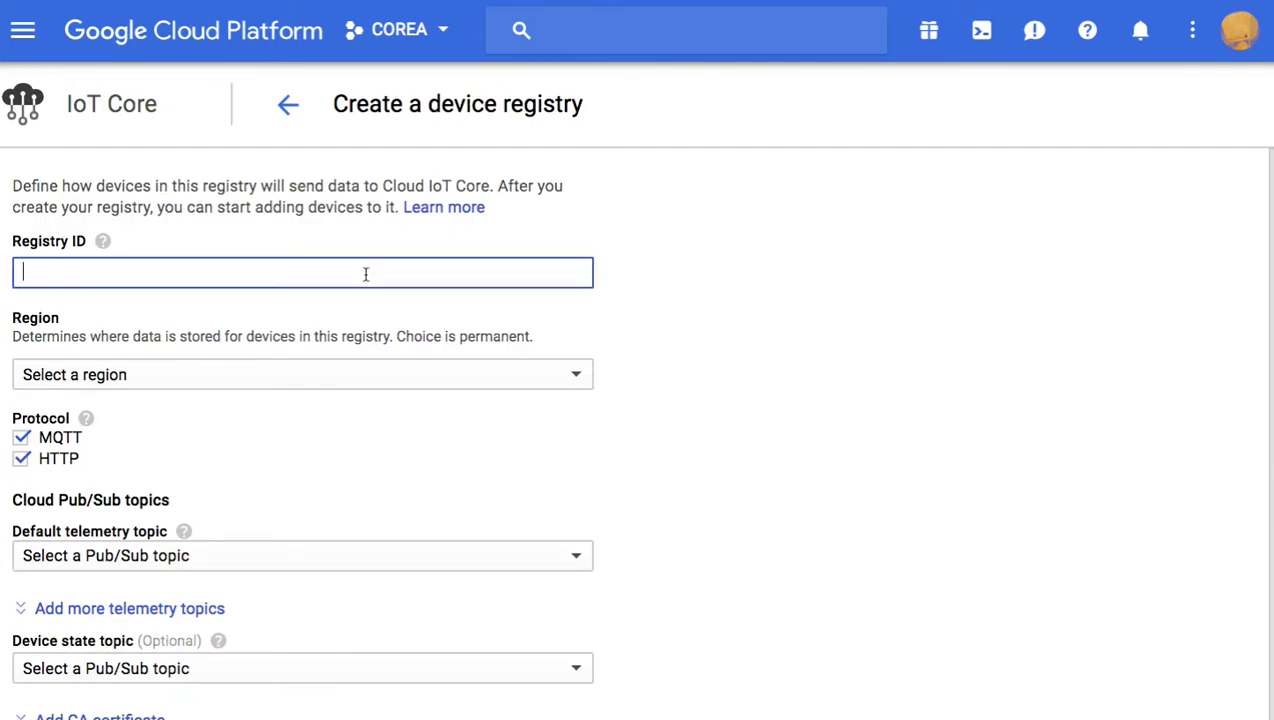
type("autonomous-traffic")
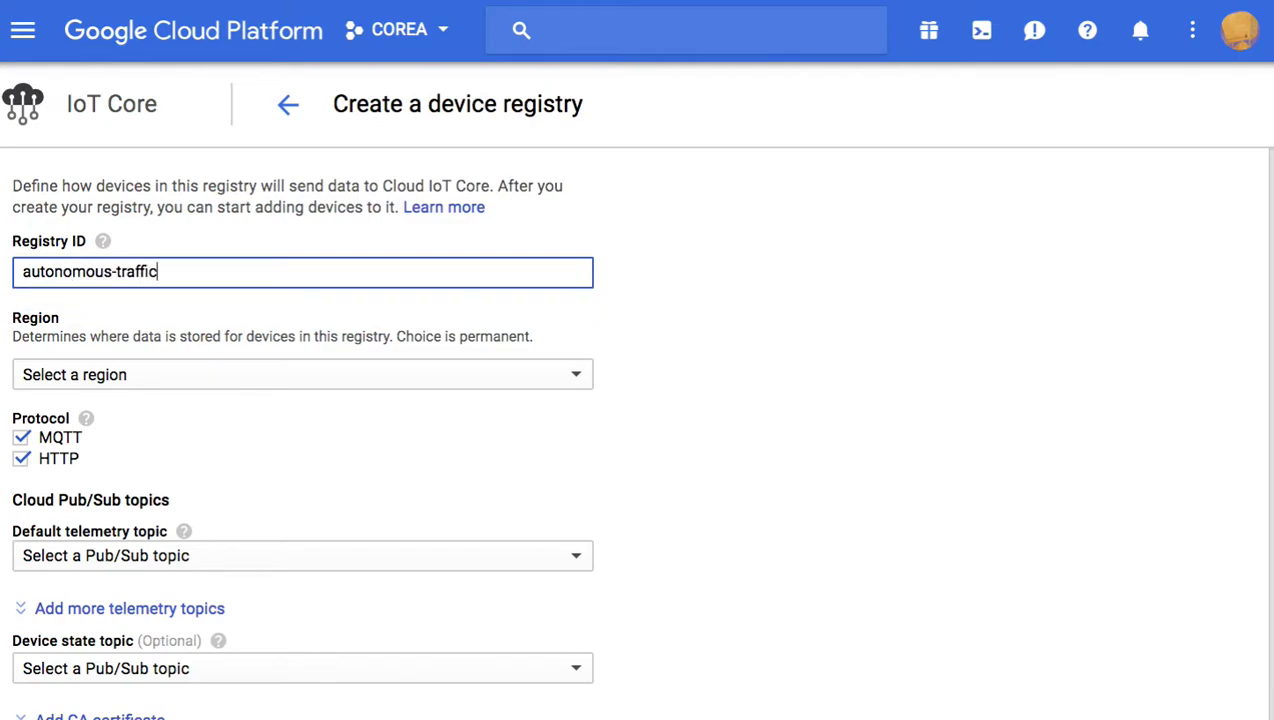
left_click(398, 376)
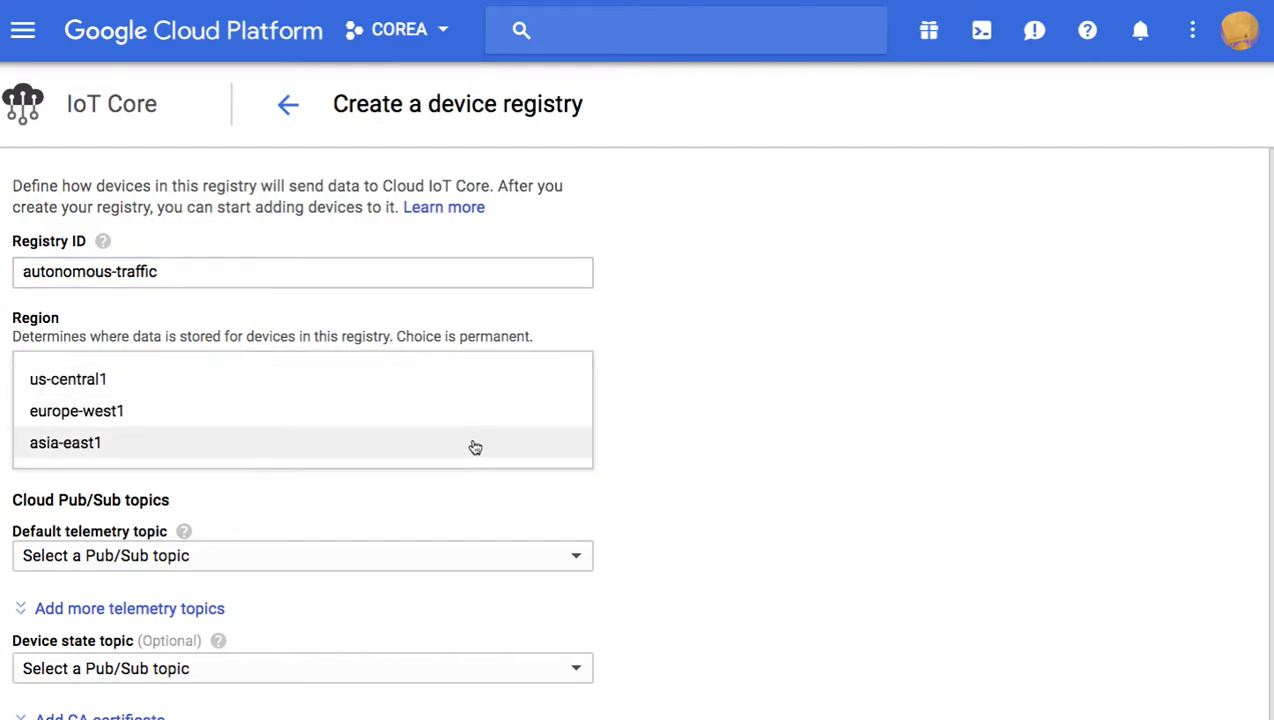
left_click(365, 448)
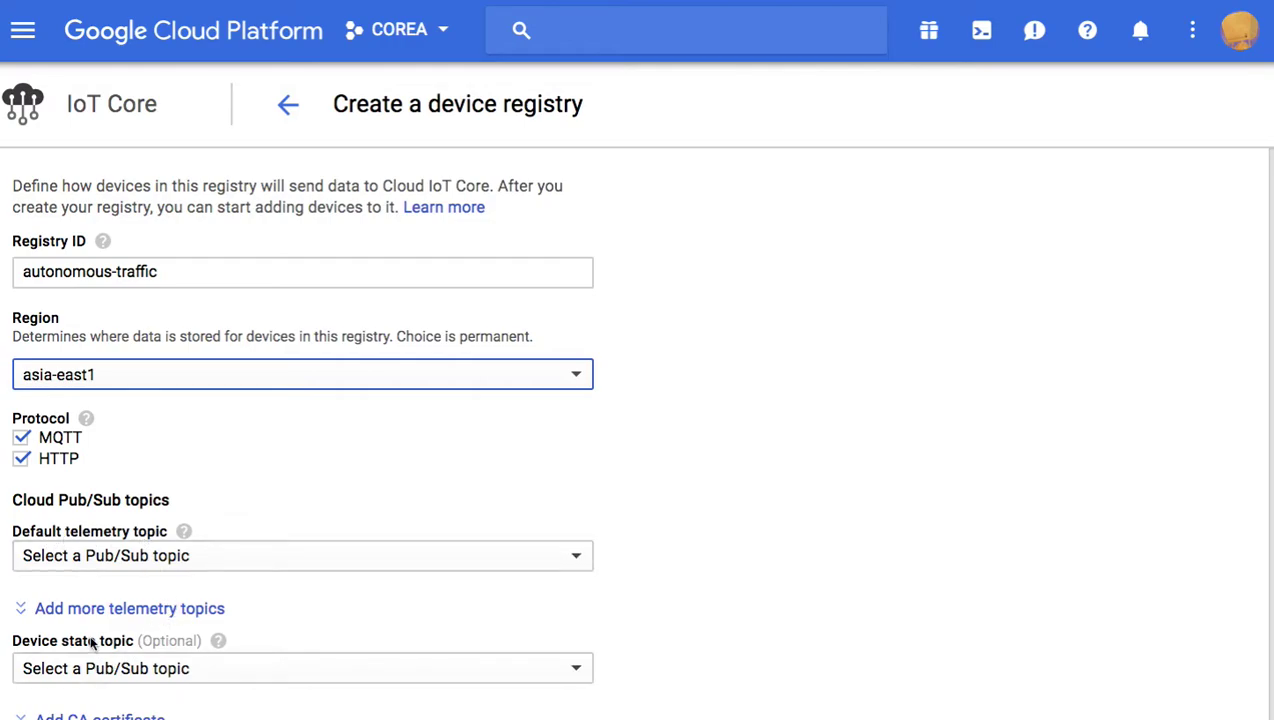
double_click(128, 272)
type("car")
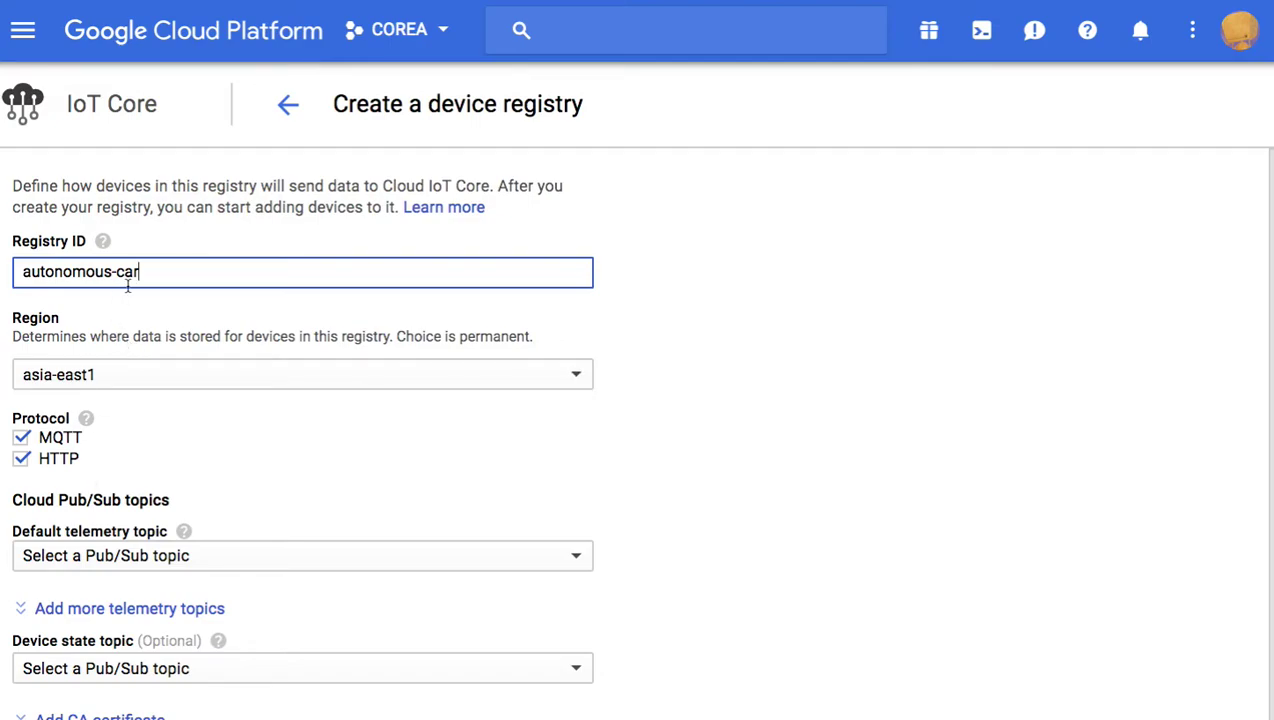
Step: Try to create a Pub/Sub topic named driving for the device state topic
left_click(138, 565)
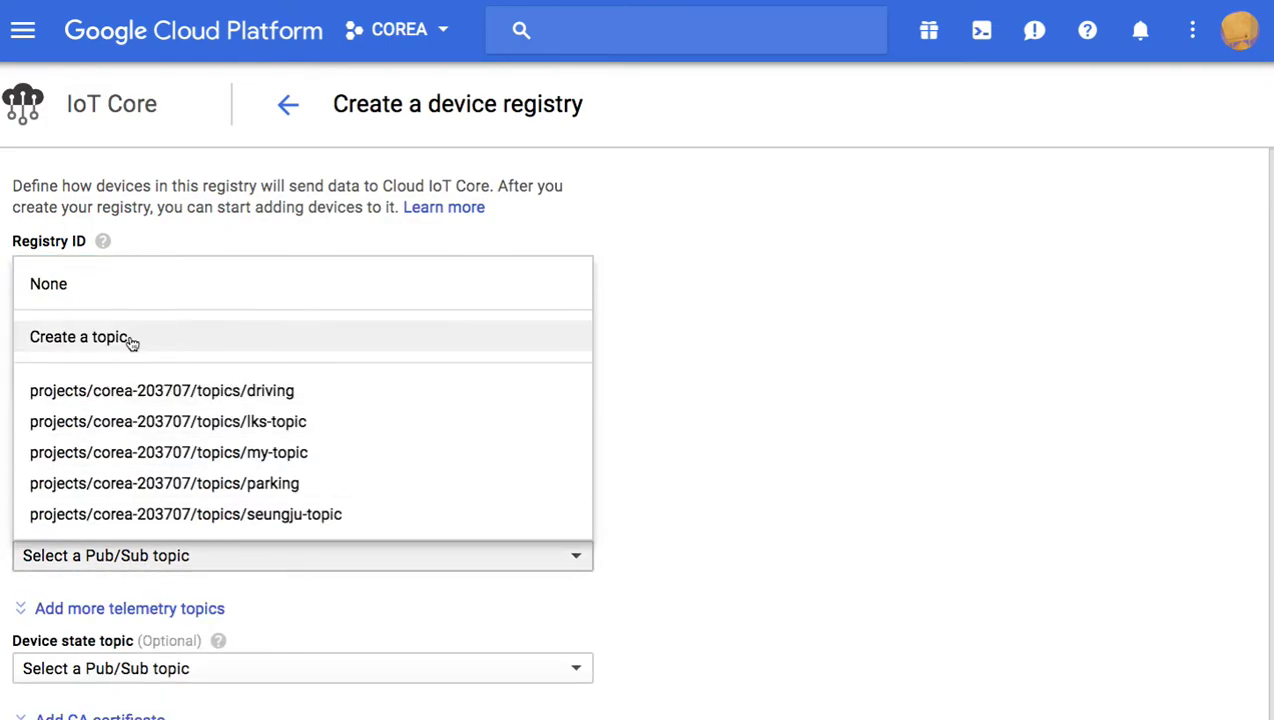
left_click(343, 676)
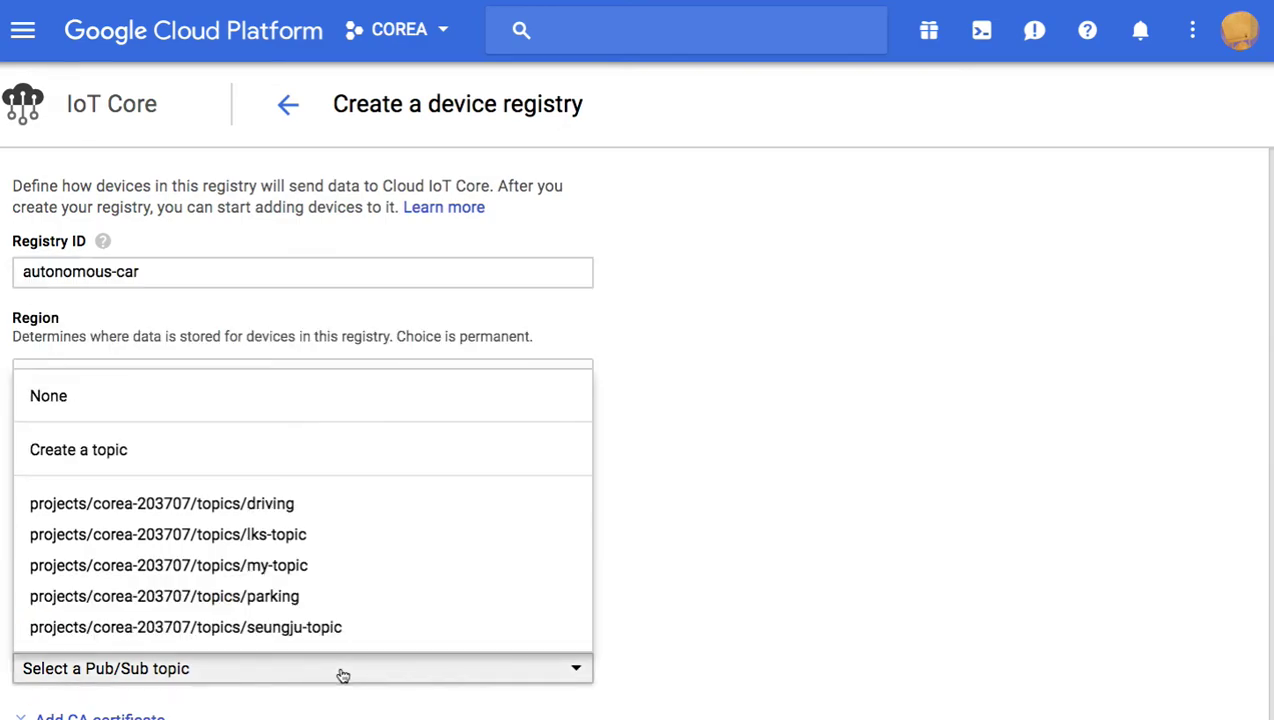
left_click(129, 452)
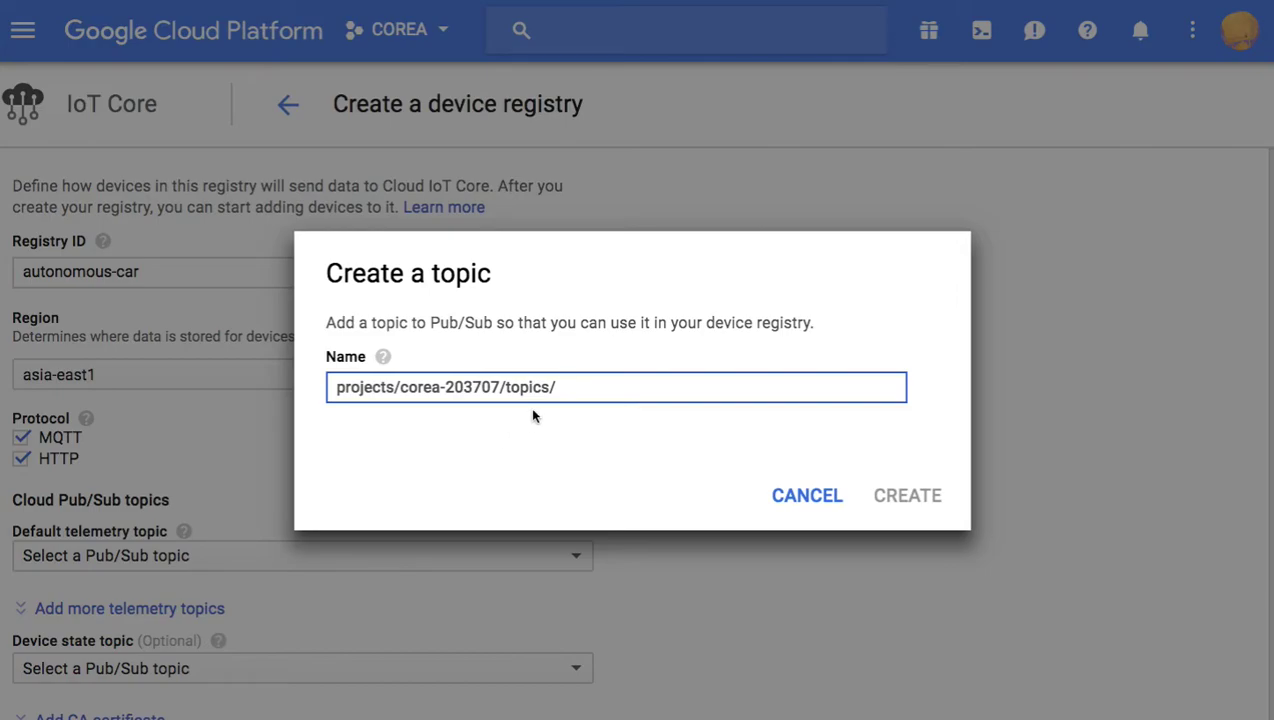
left_click(557, 387)
type("drive")
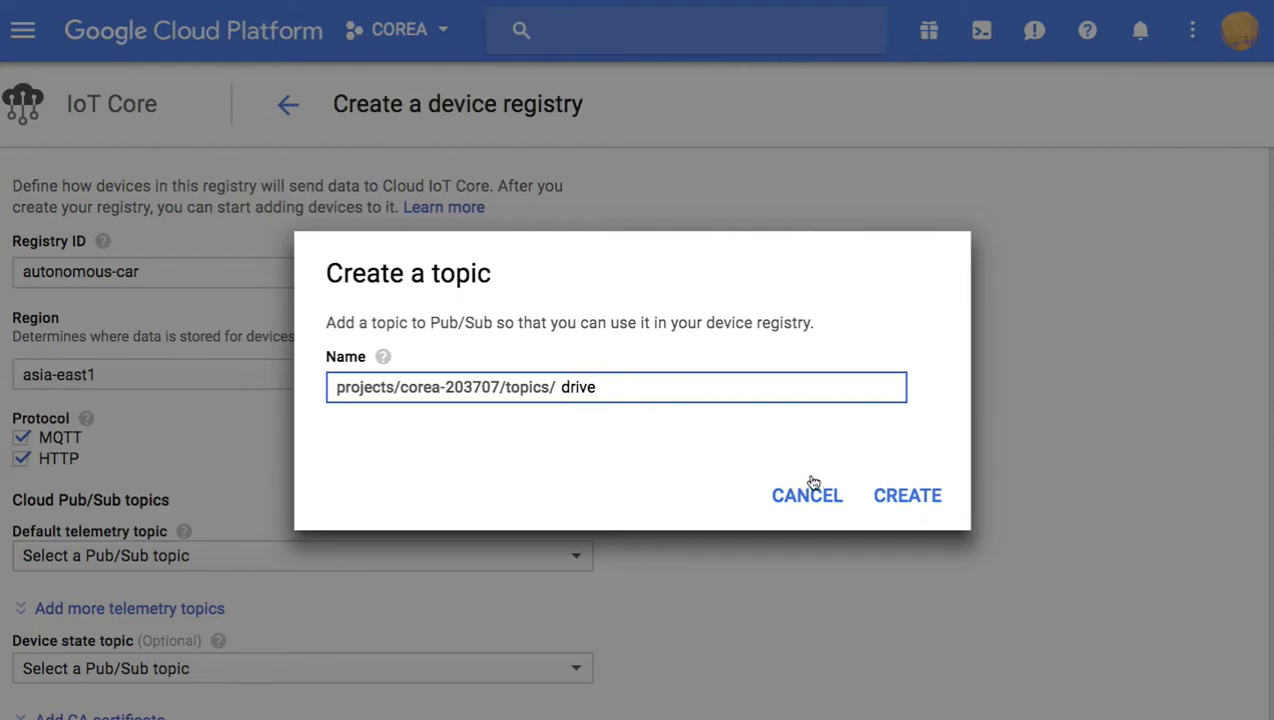
key("BackSpace")
type("ing")
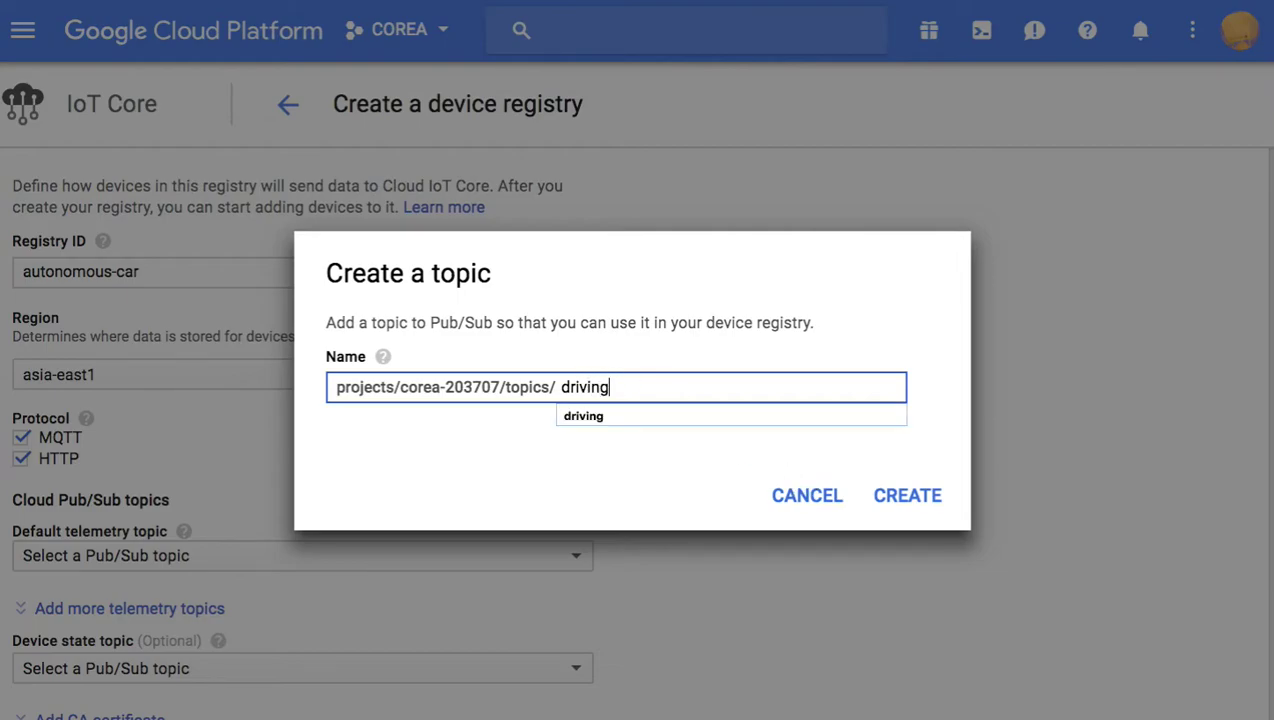
left_click(880, 500)
left_click(880, 500)
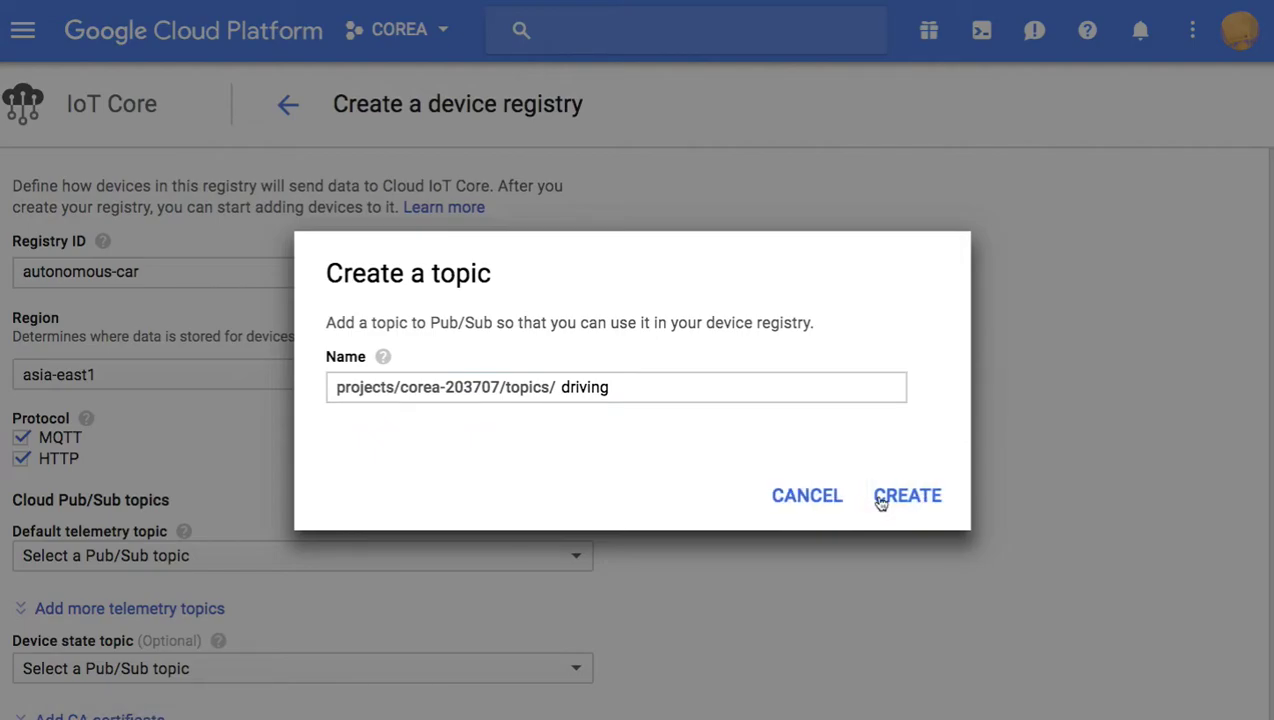
left_click(896, 498)
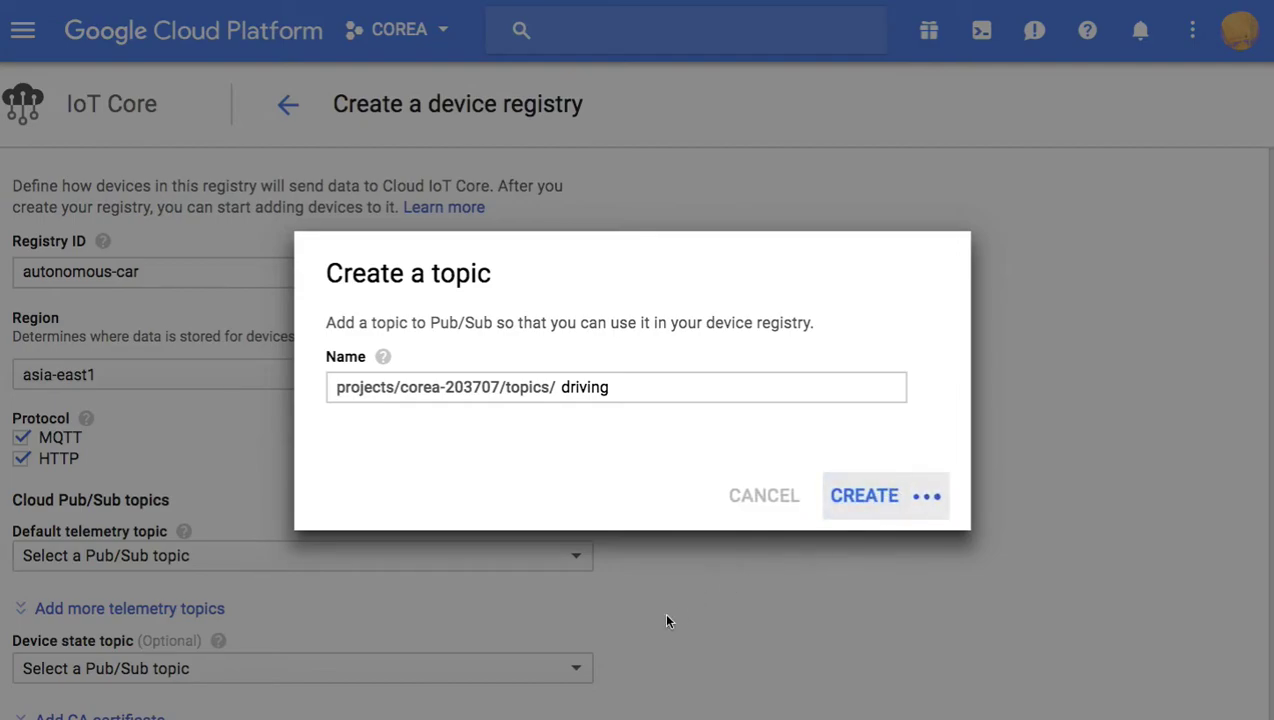
Step: Try to create the device state topic under the name parking instead, and cancel the topic creation
double_click(590, 388)
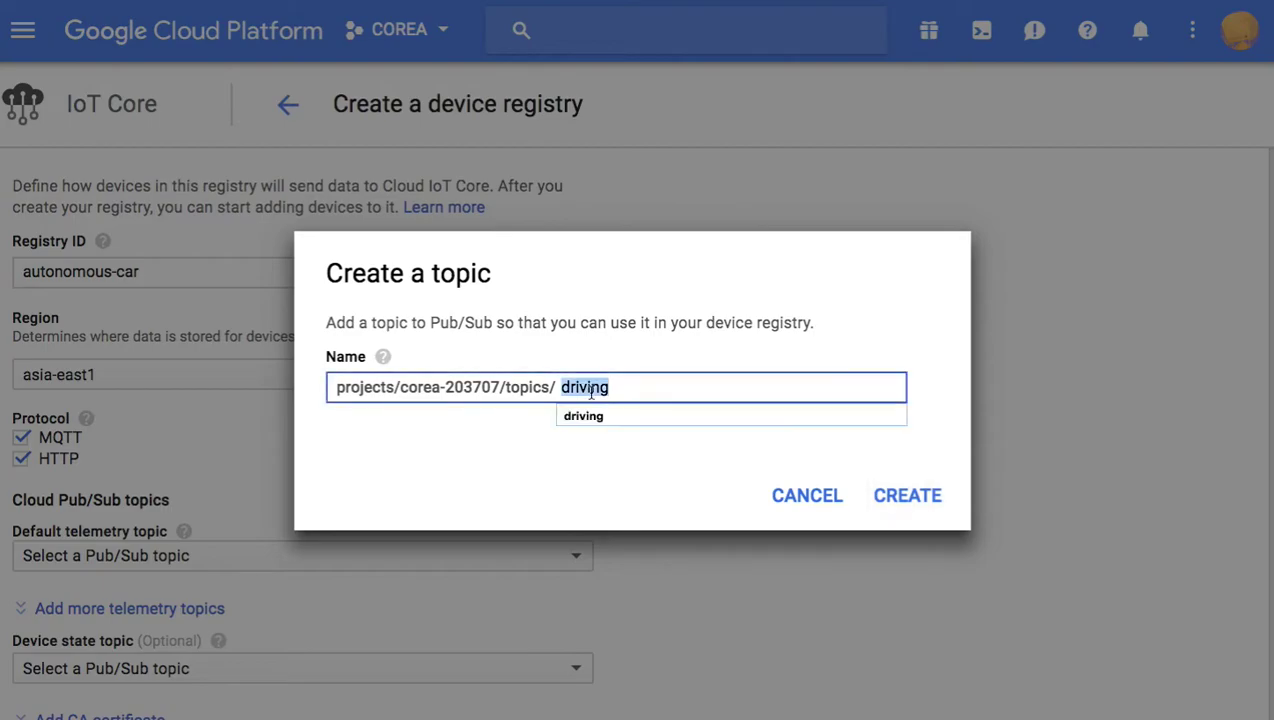
type("parking")
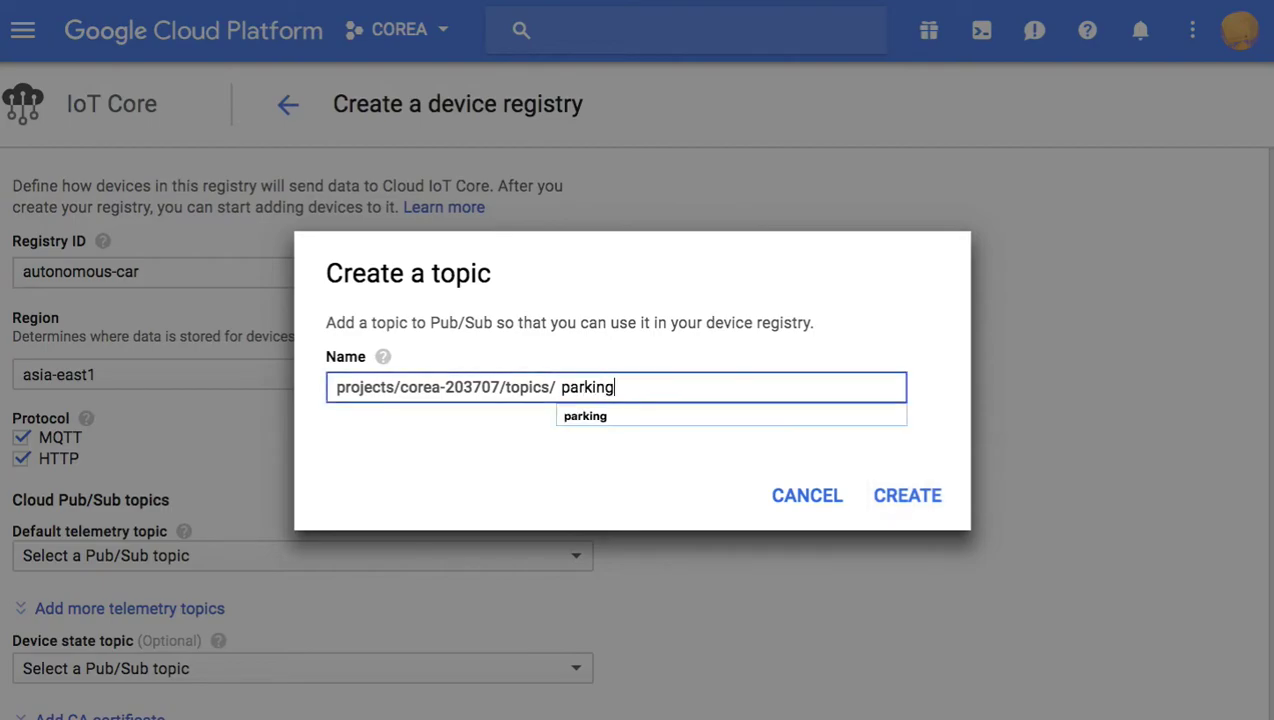
left_click(905, 494)
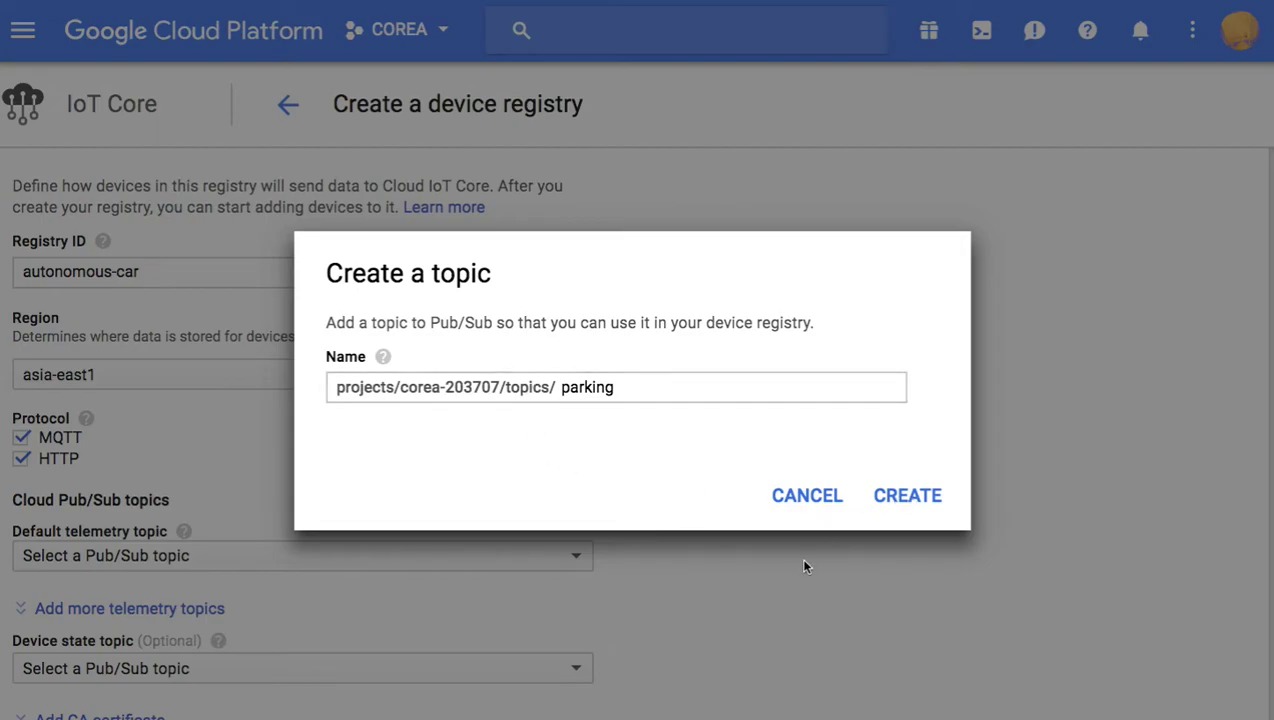
left_click(806, 495)
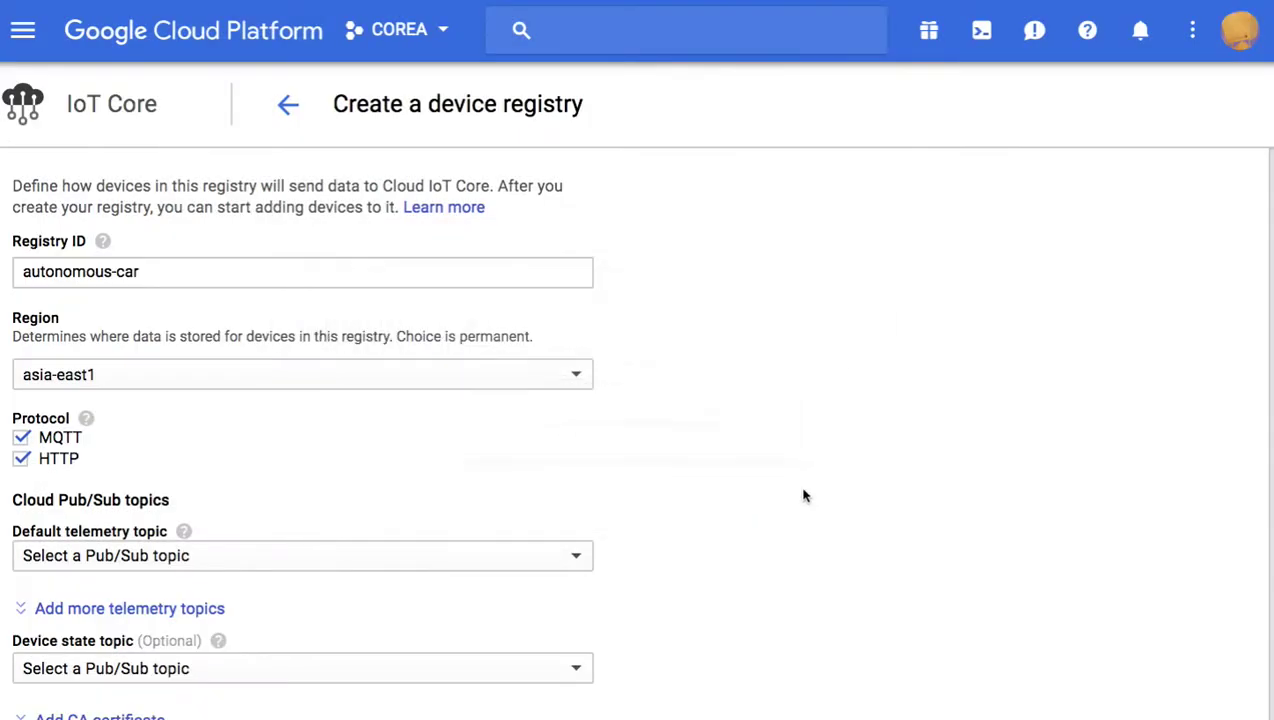
left_click(545, 667)
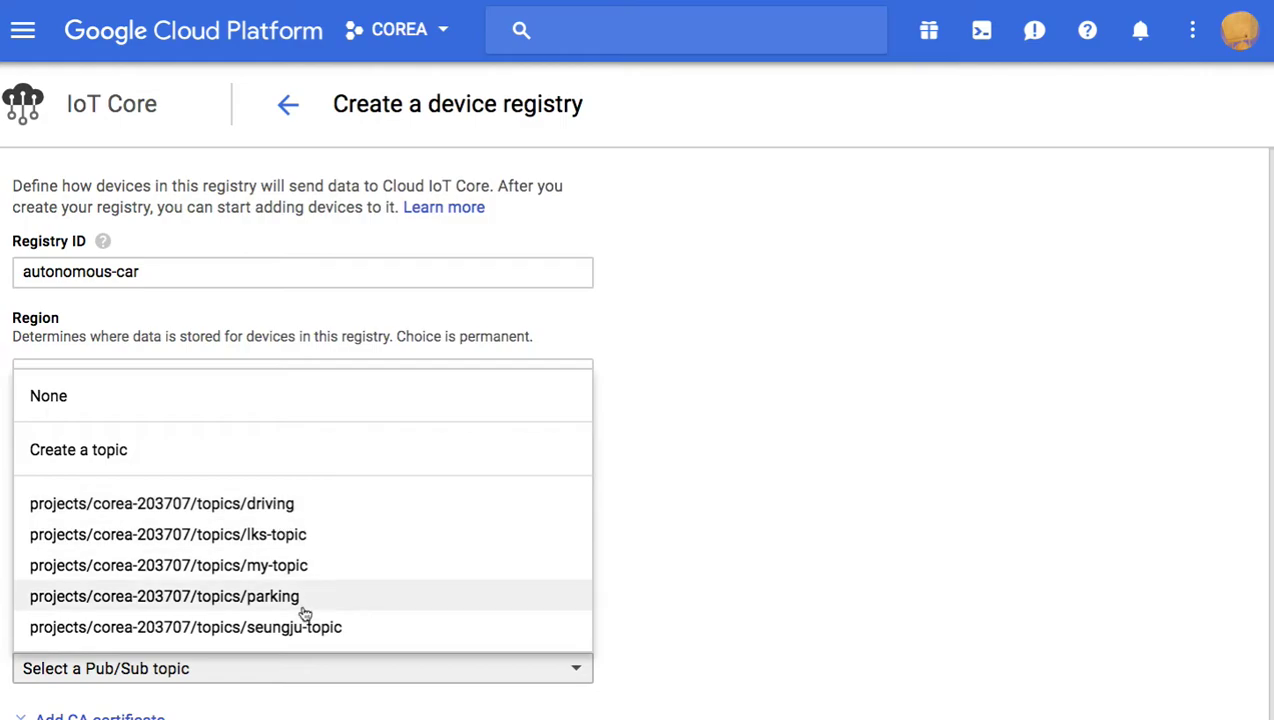
left_click(728, 578)
left_click(201, 557)
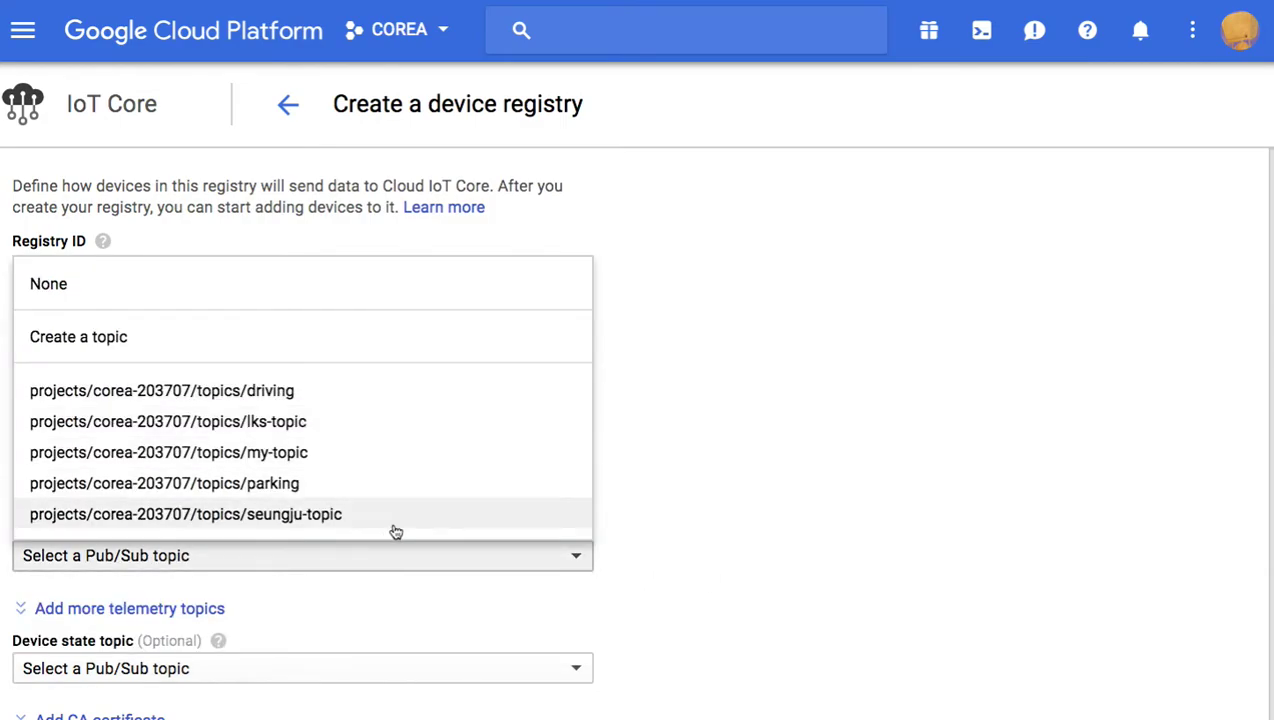
left_click(380, 631)
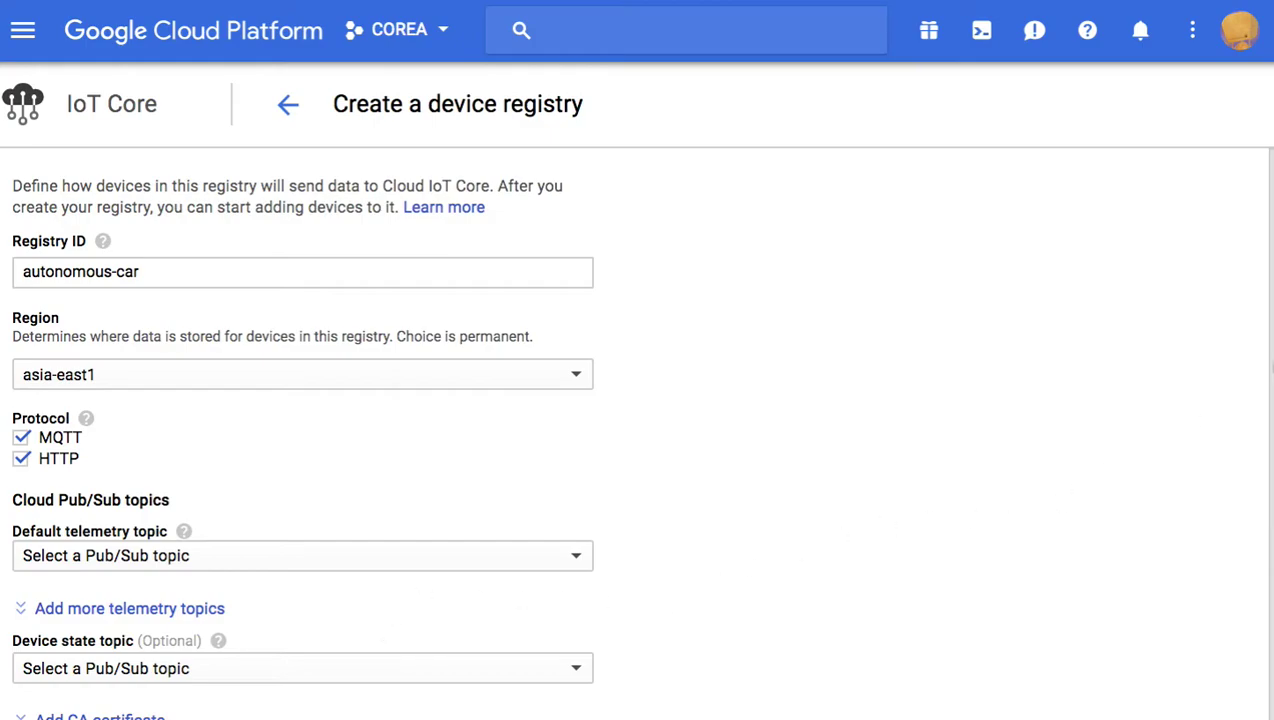
Step: Try to create the registry without choosing a default telemetry topic
scroll(1270, 370, "down", 1)
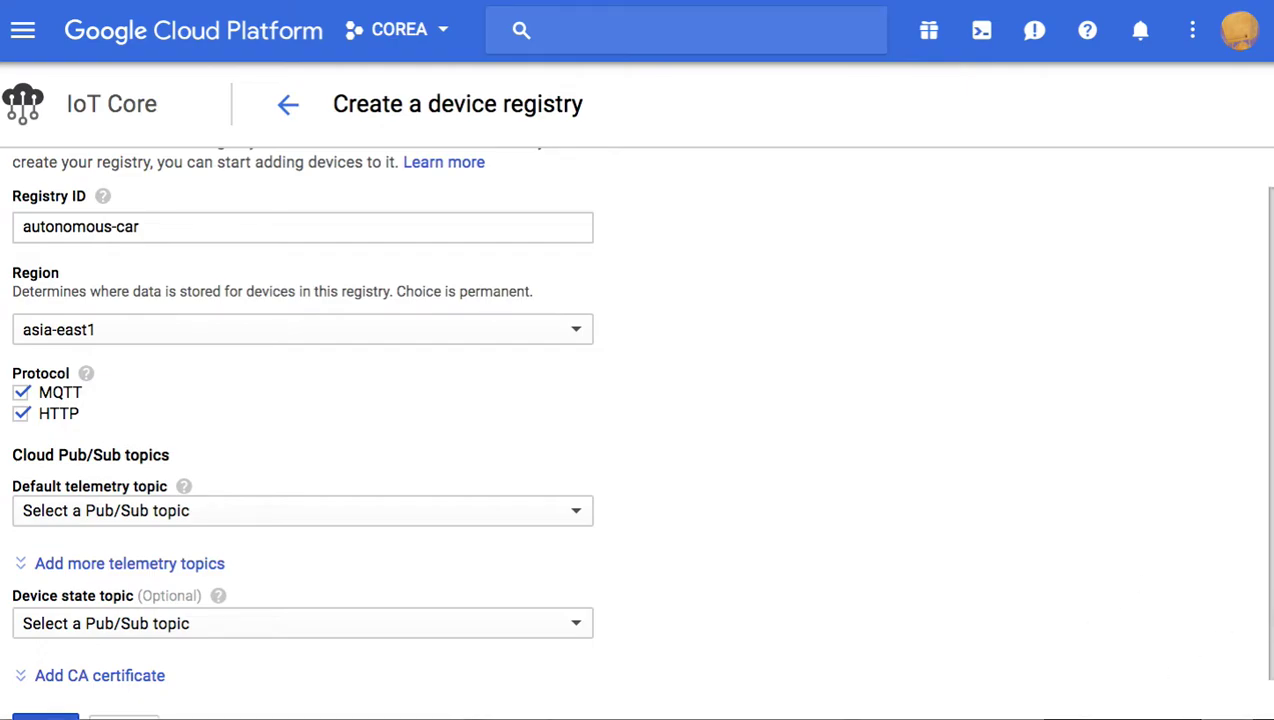
scroll(1255, 600, "down", 1)
left_click(54, 689)
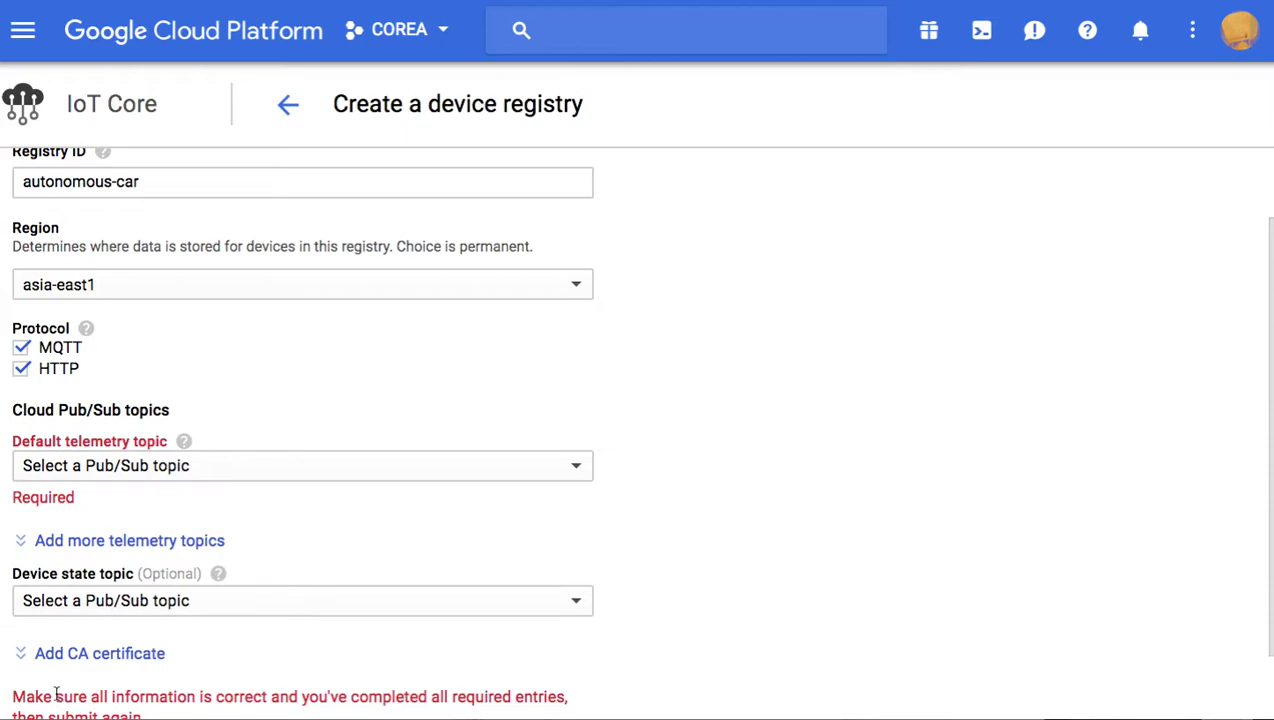
Step: Create a new Pub/Sub topic named location for the registry's default telemetry topic
left_click(140, 472)
left_click(142, 250)
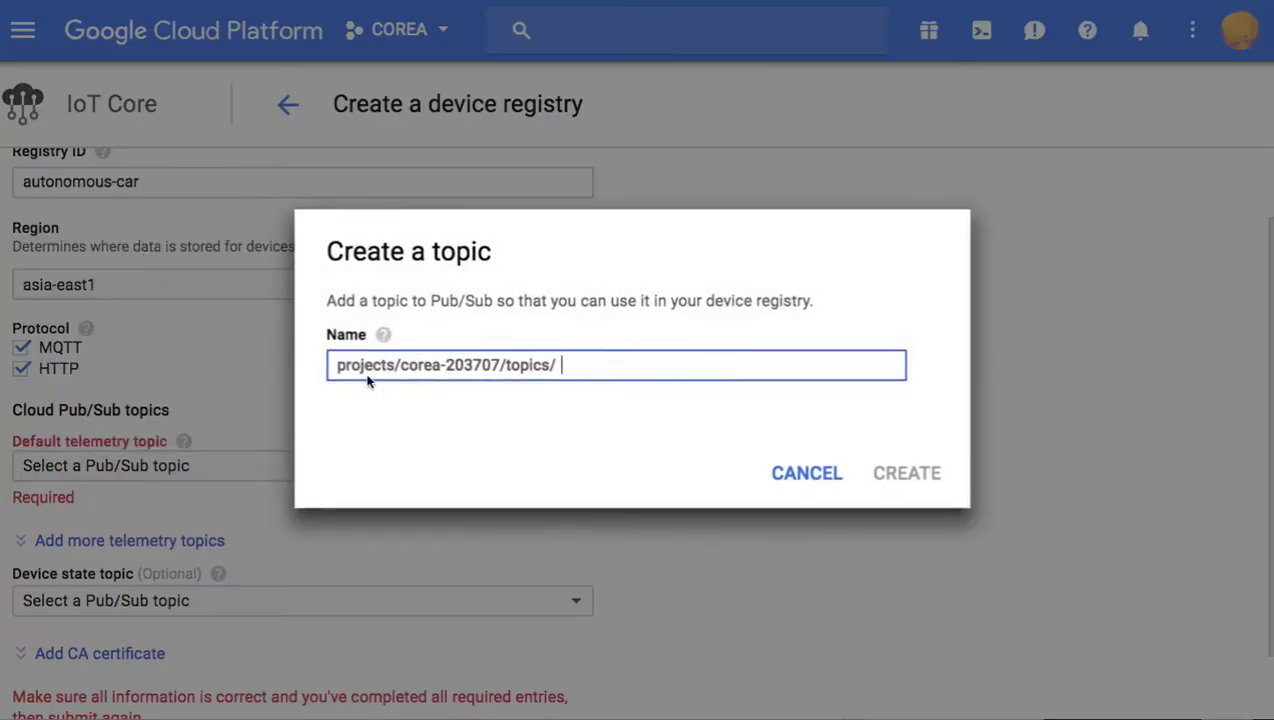
left_click(563, 366)
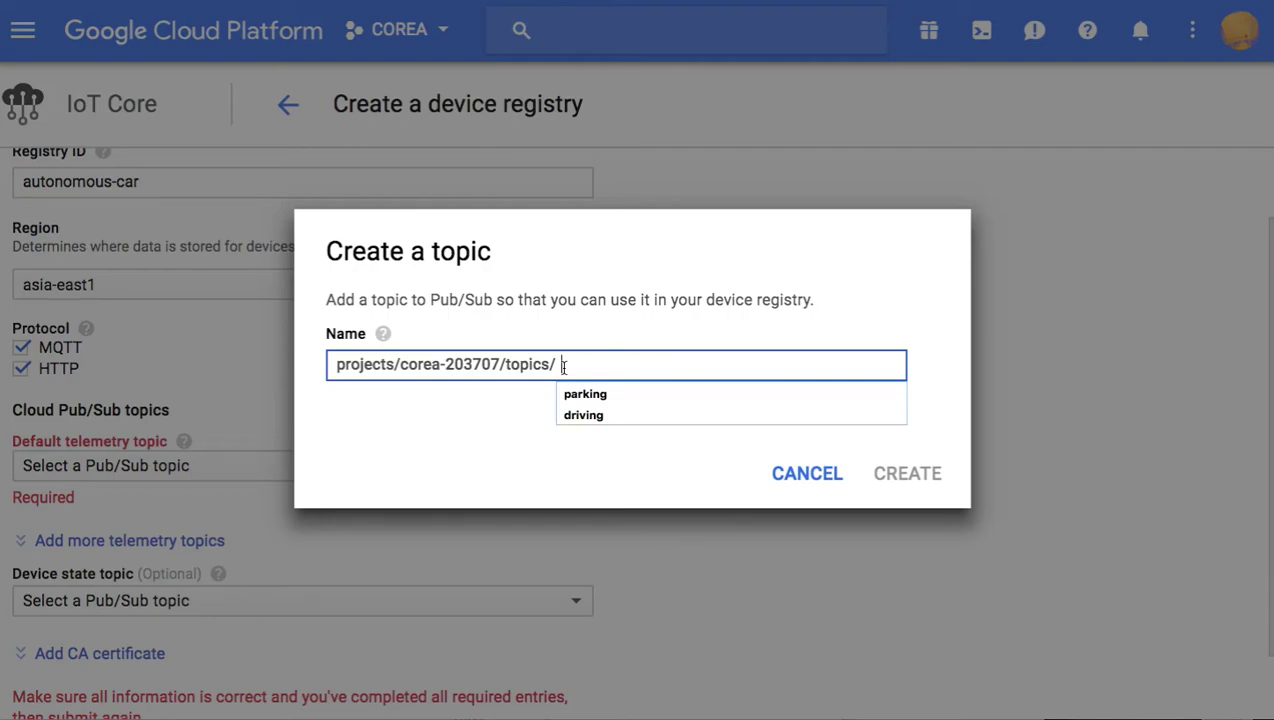
type("location")
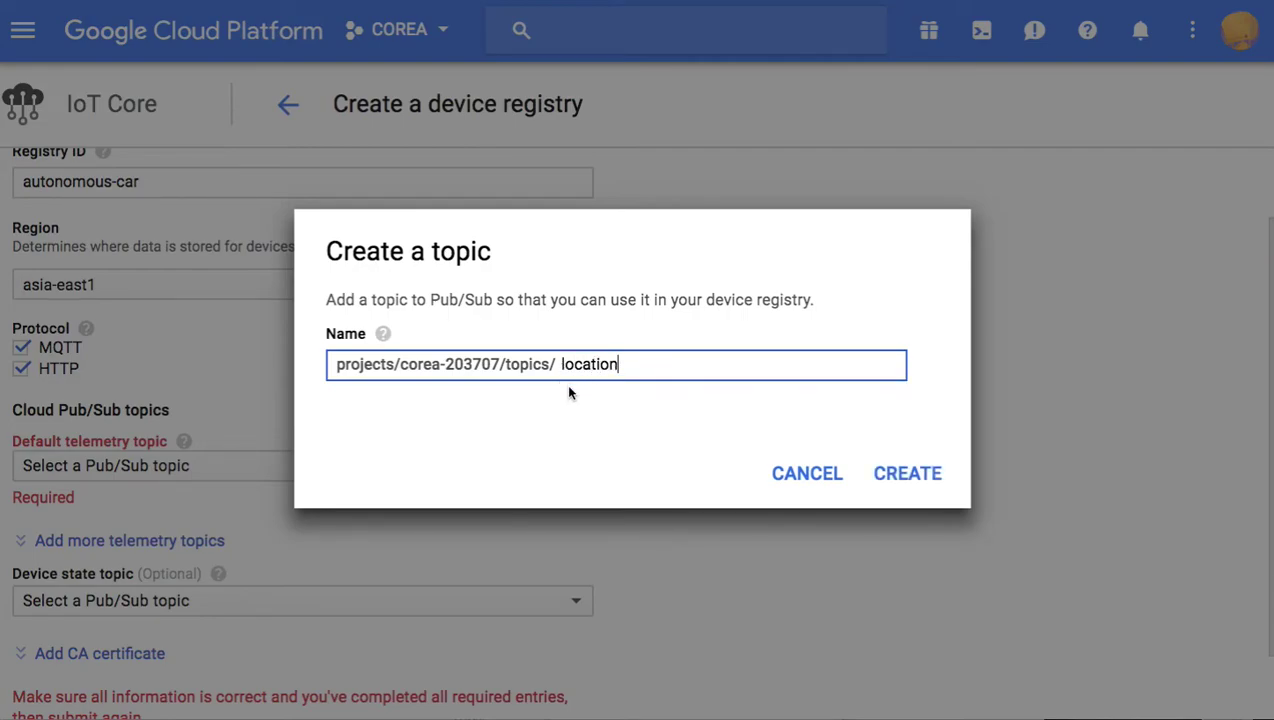
left_click(908, 472)
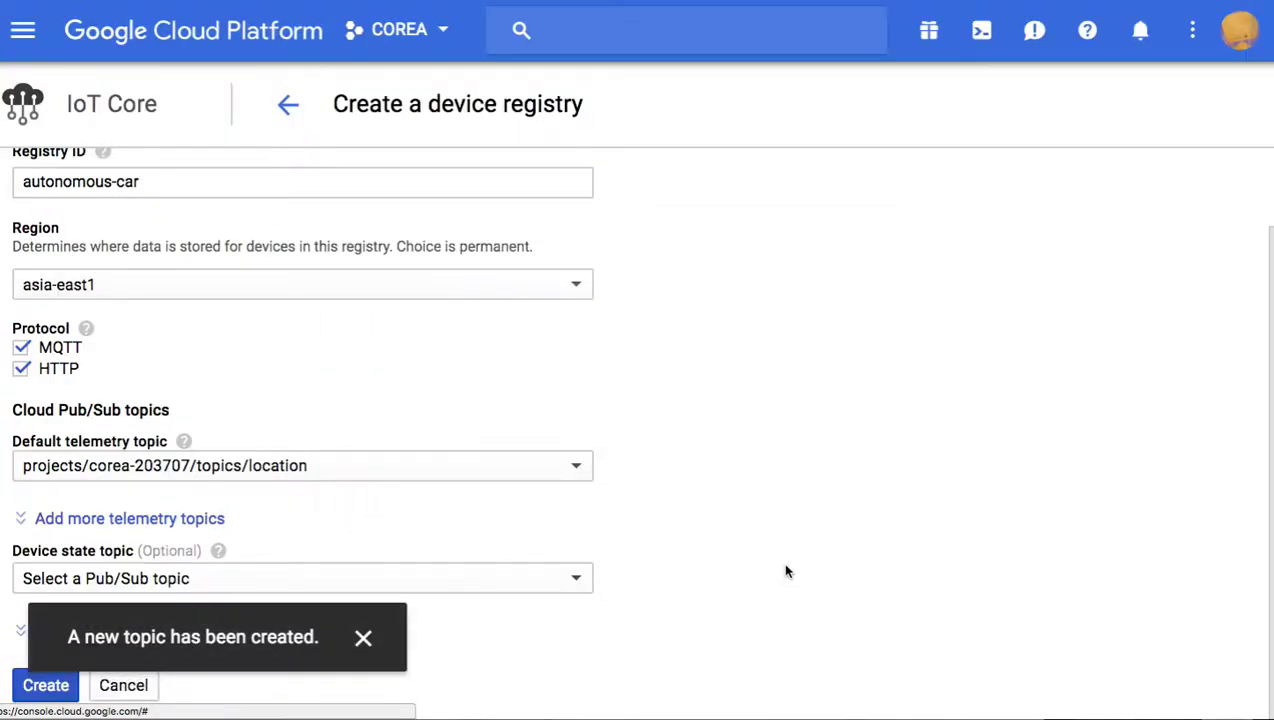
Step: Expand the additional telemetry topic options, add none, and create the autonomous-car registry without a device state topic
left_click(27, 520)
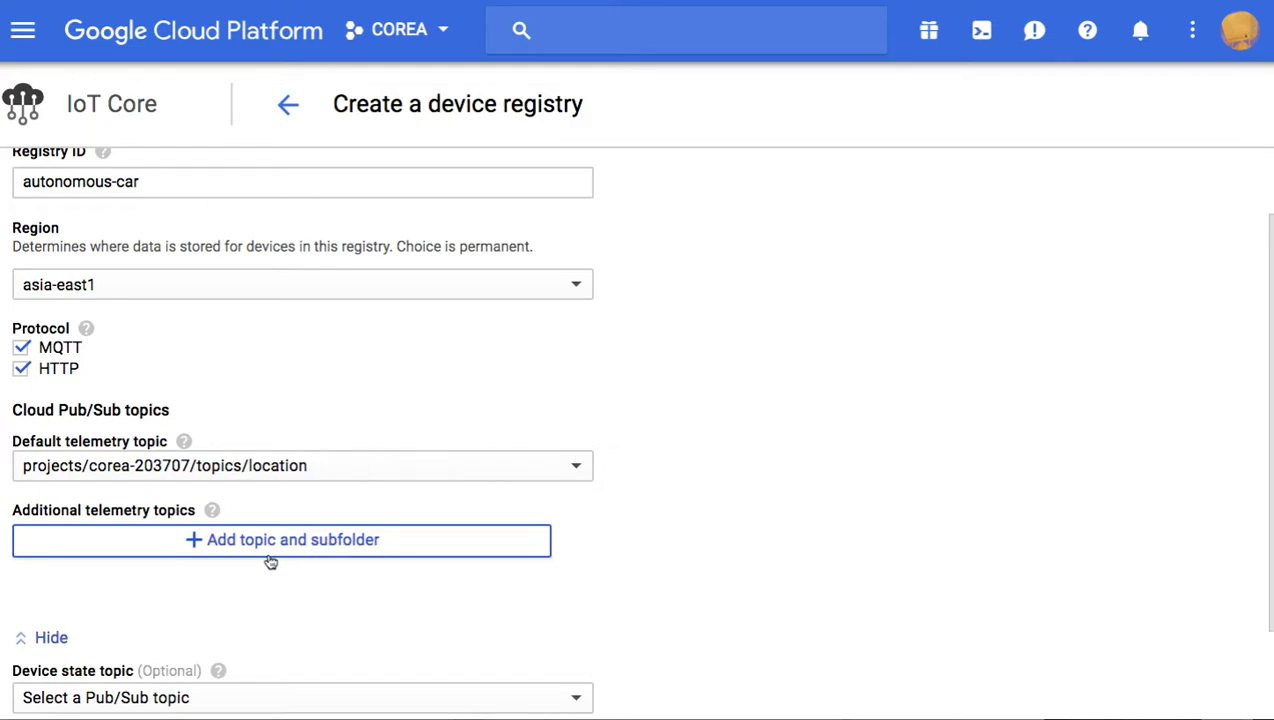
scroll(1200, 393, "down", 2)
scroll(640, 431, "down", 2)
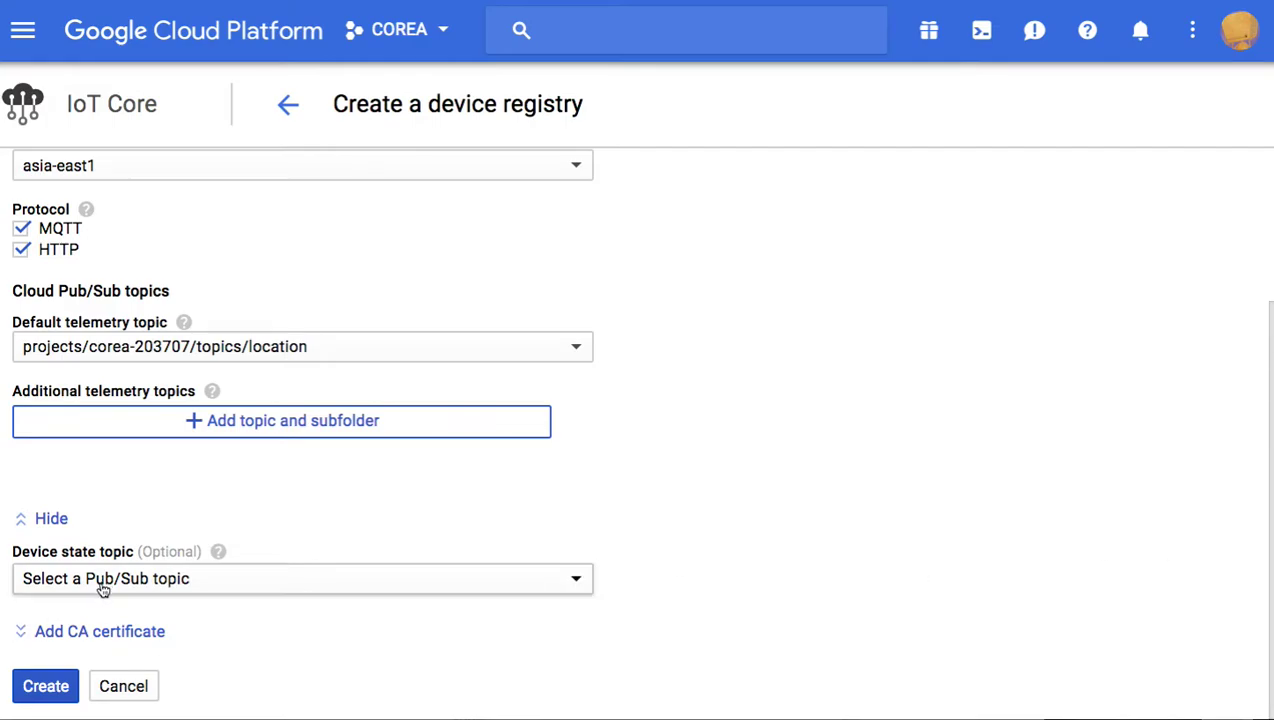
left_click(47, 684)
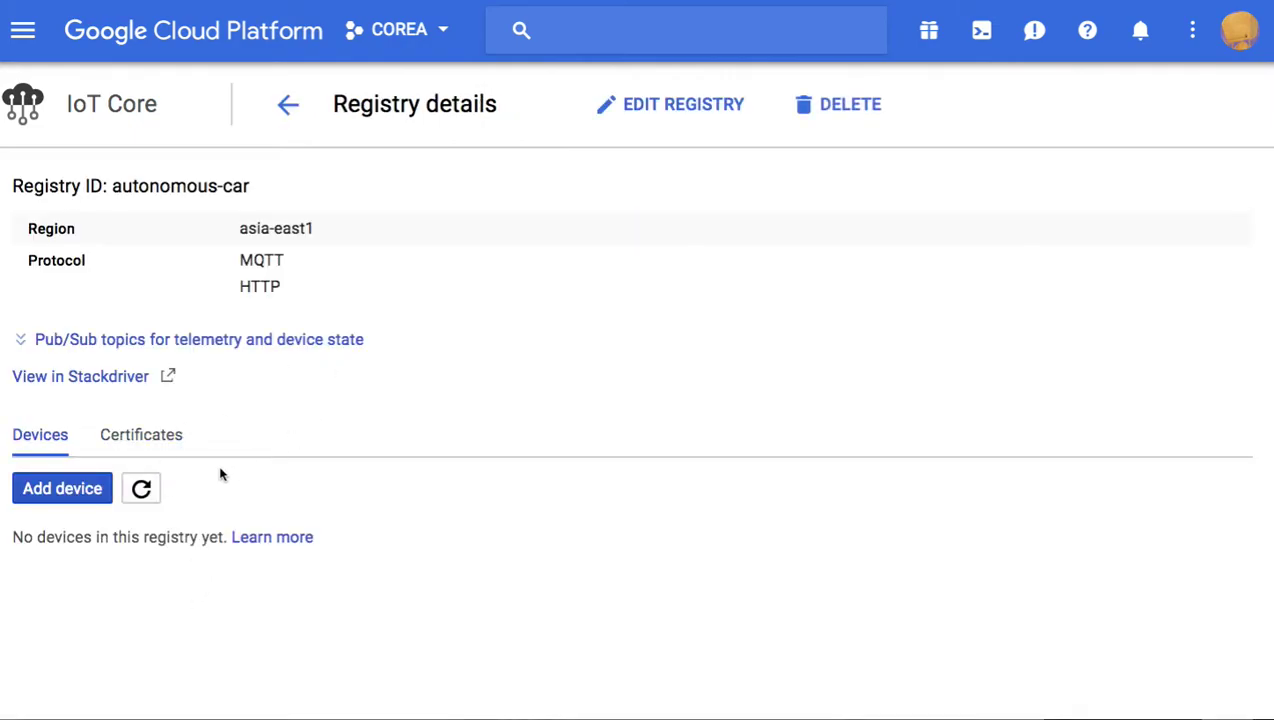
Step: Start adding a device to the autonomous-car registry and set its device ID to car-3421435
left_click(75, 488)
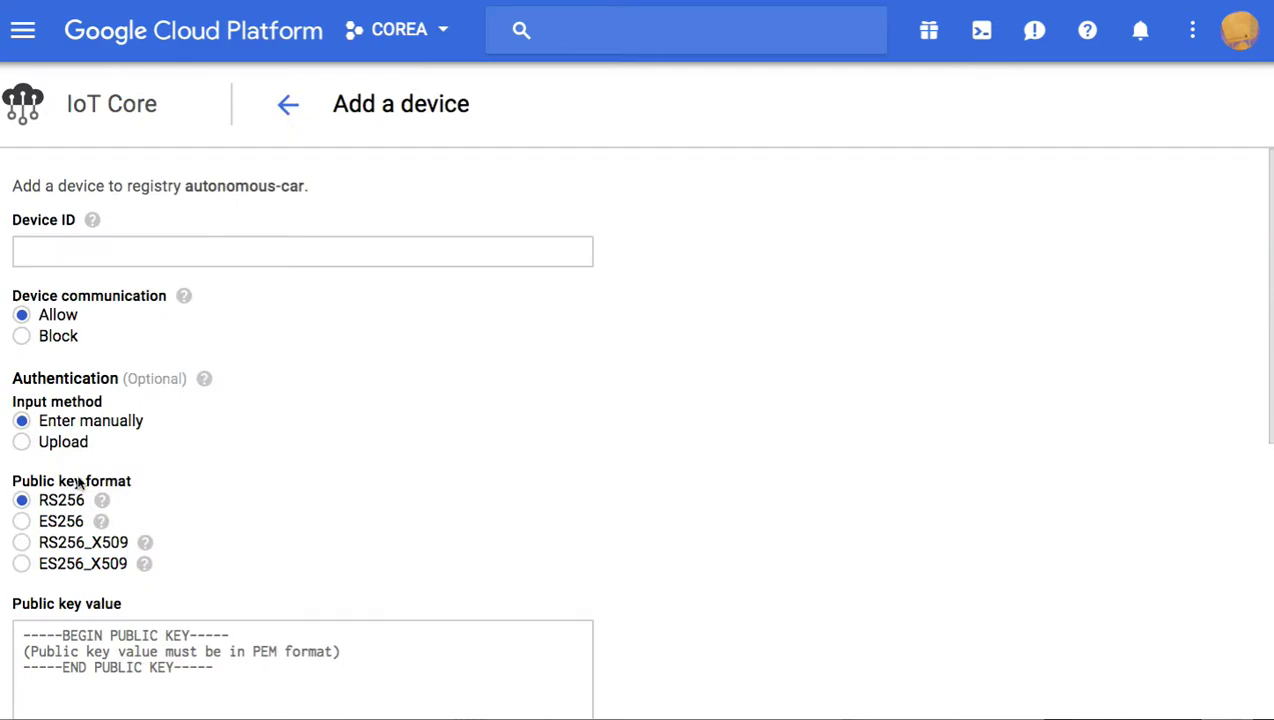
left_click(219, 256)
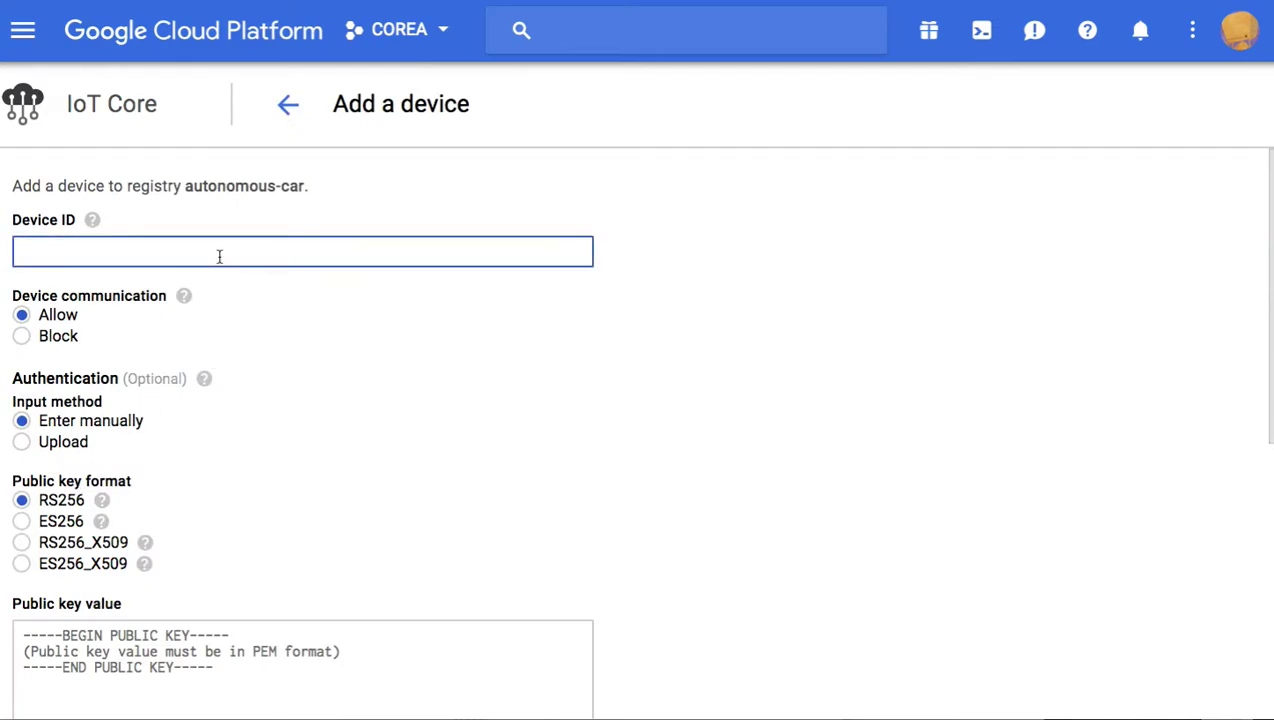
type("car-")
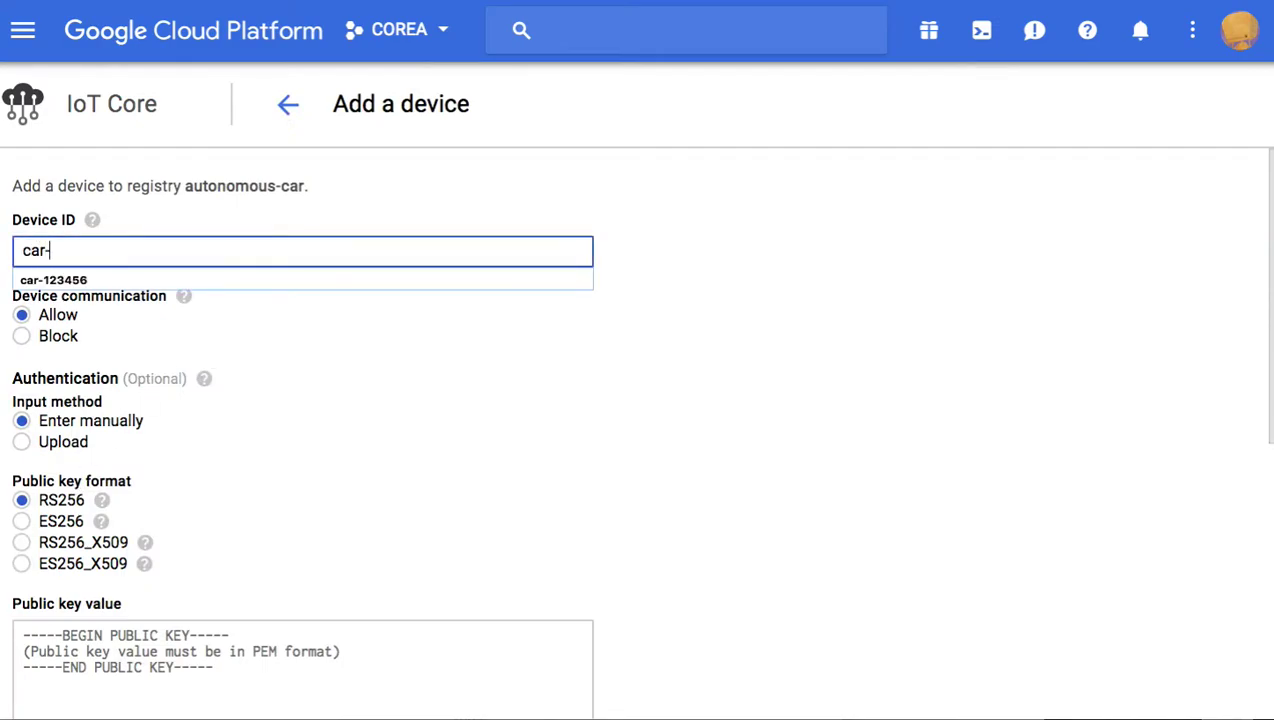
type("3421435")
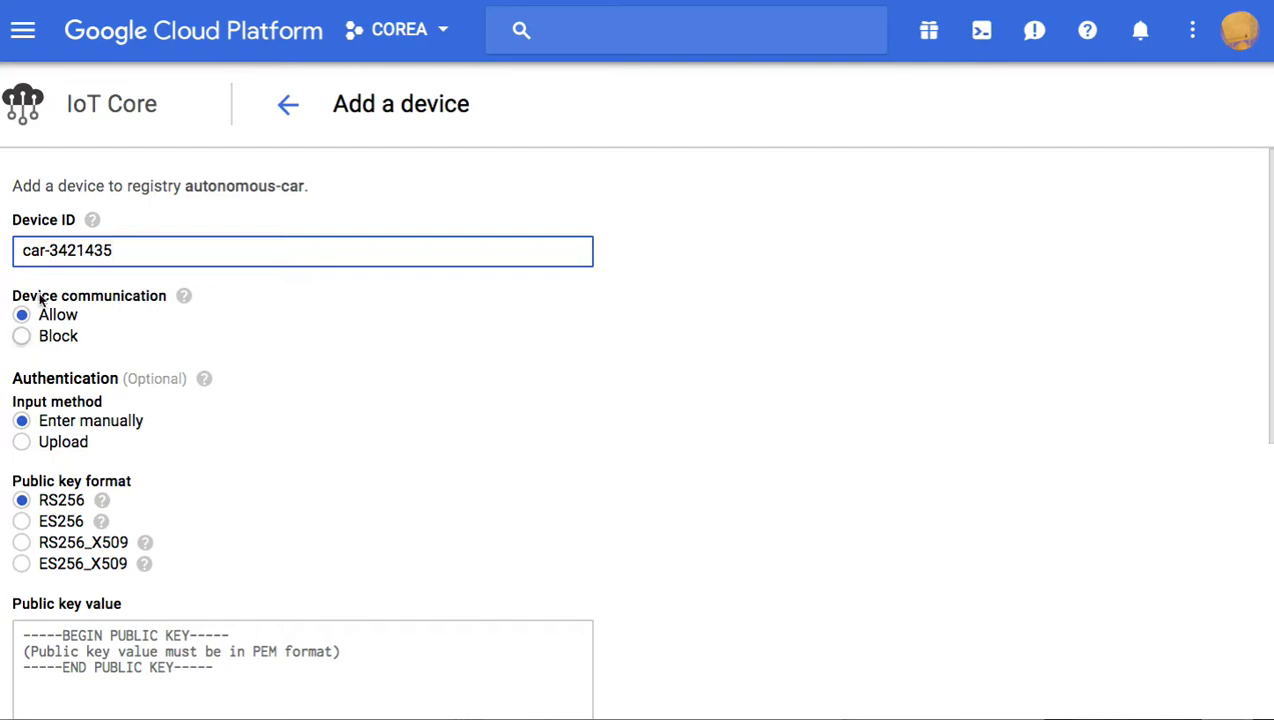
double_click(61, 256)
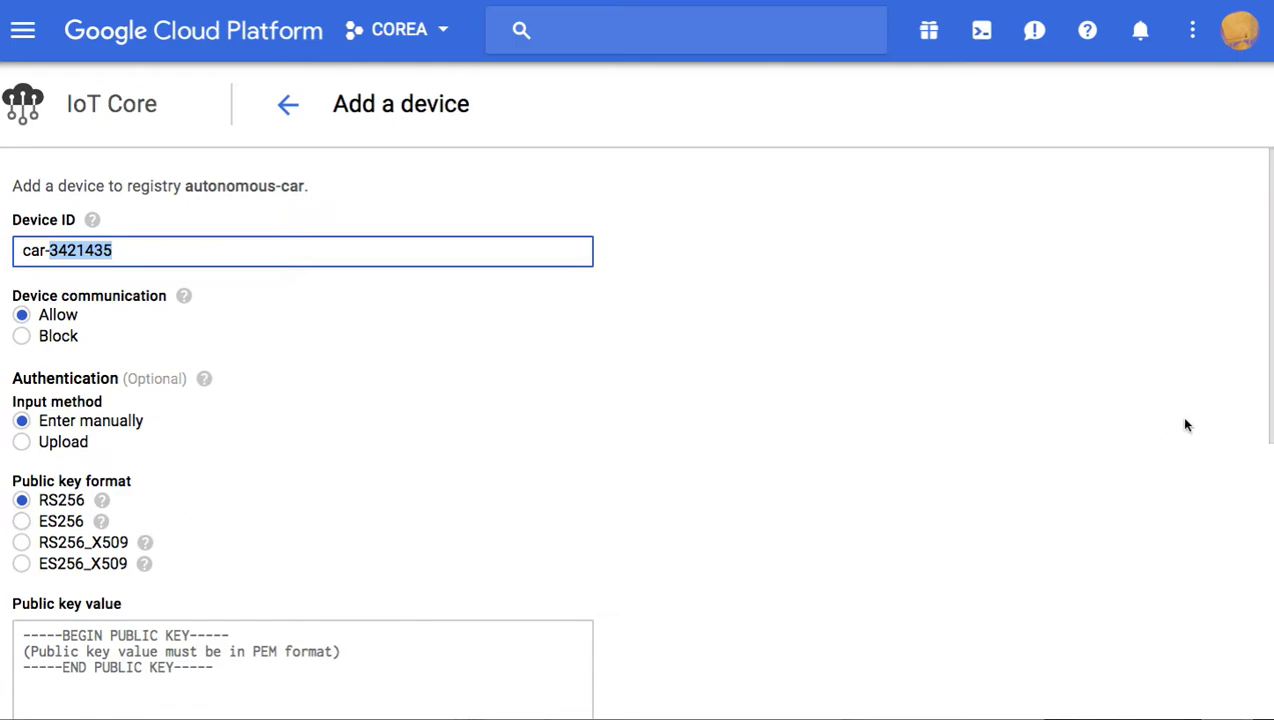
Step: Try enabling the optional public key expiration date for the device, and switch it back off
scroll(1267, 300, "down", 3)
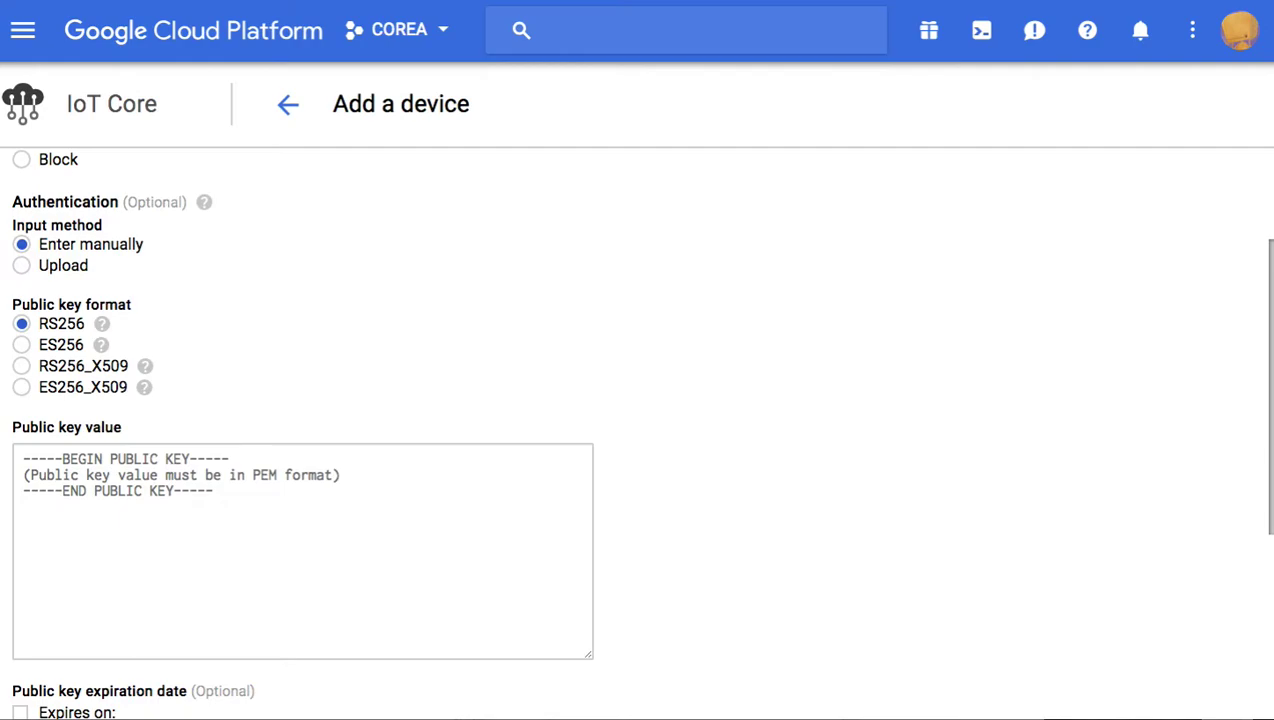
scroll(1174, 560, "down", 2)
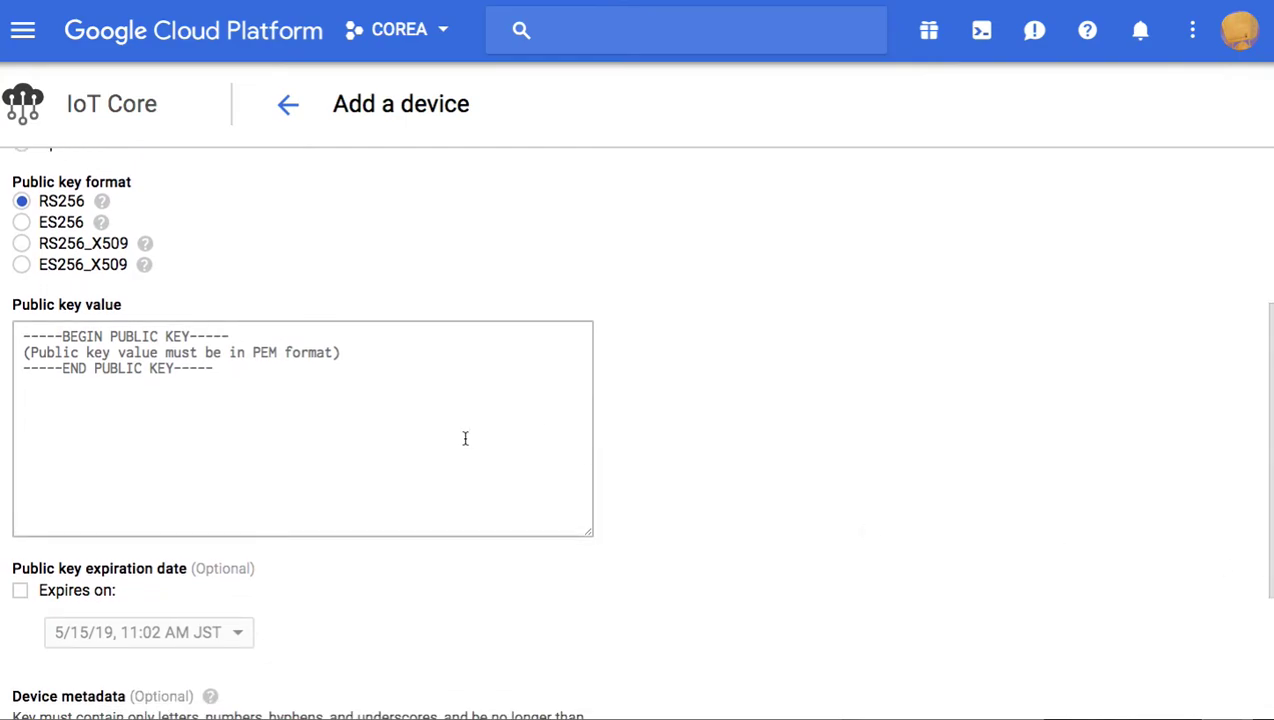
scroll(1157, 526, "down", 1)
scroll(717, 532, "down", 3)
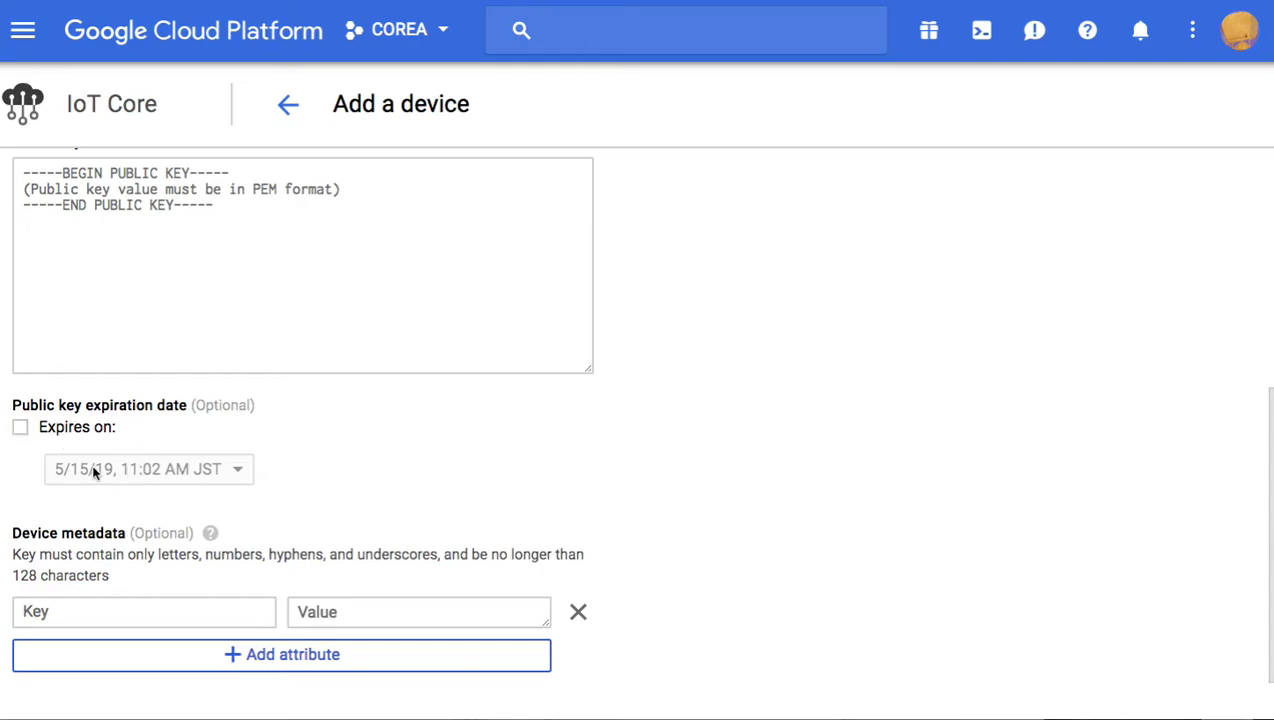
left_click(20, 432)
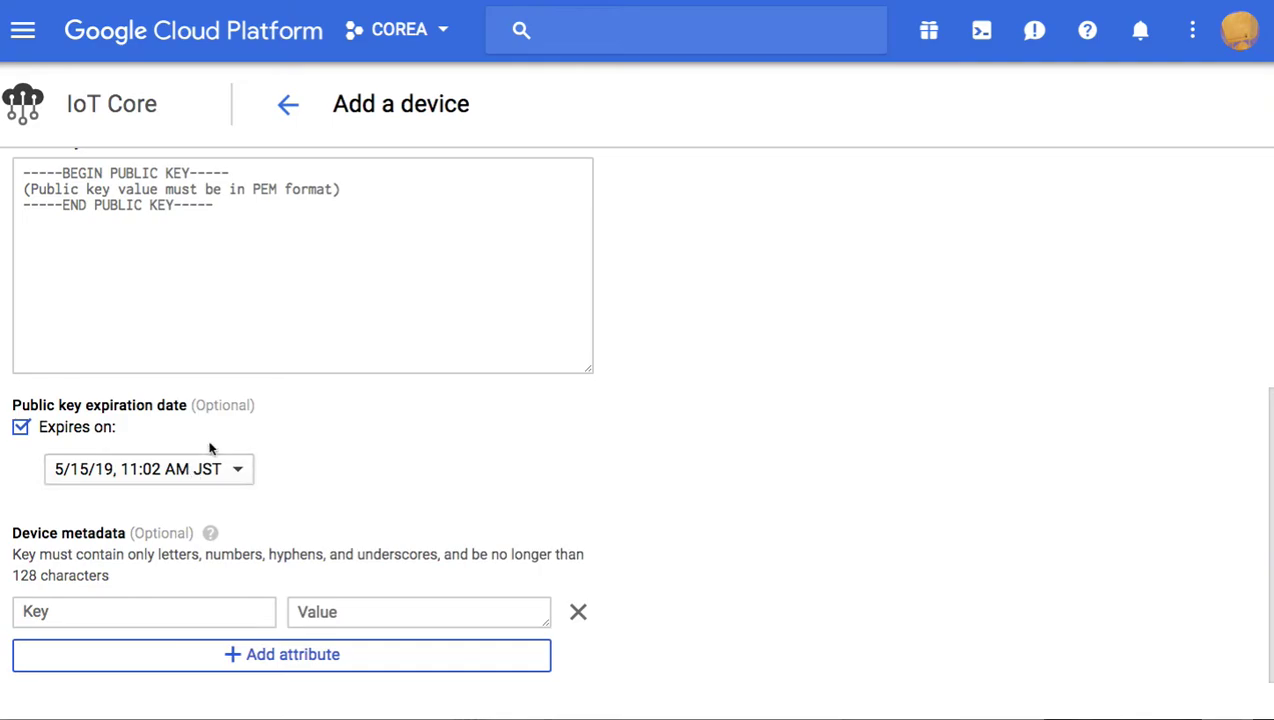
left_click(21, 427)
Step: Enter two device metadata attributes: usage with the value cargo, and capactiy with the value 1ton
left_click(212, 610)
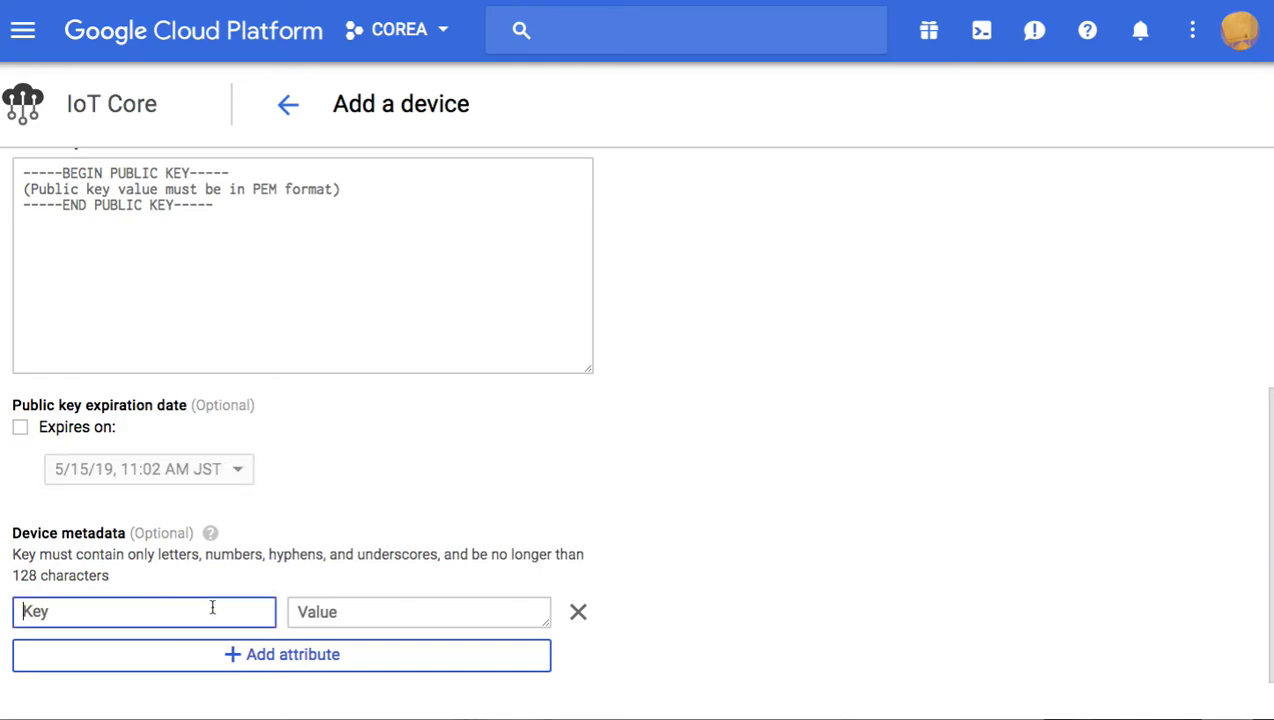
type("usage")
left_click(372, 617)
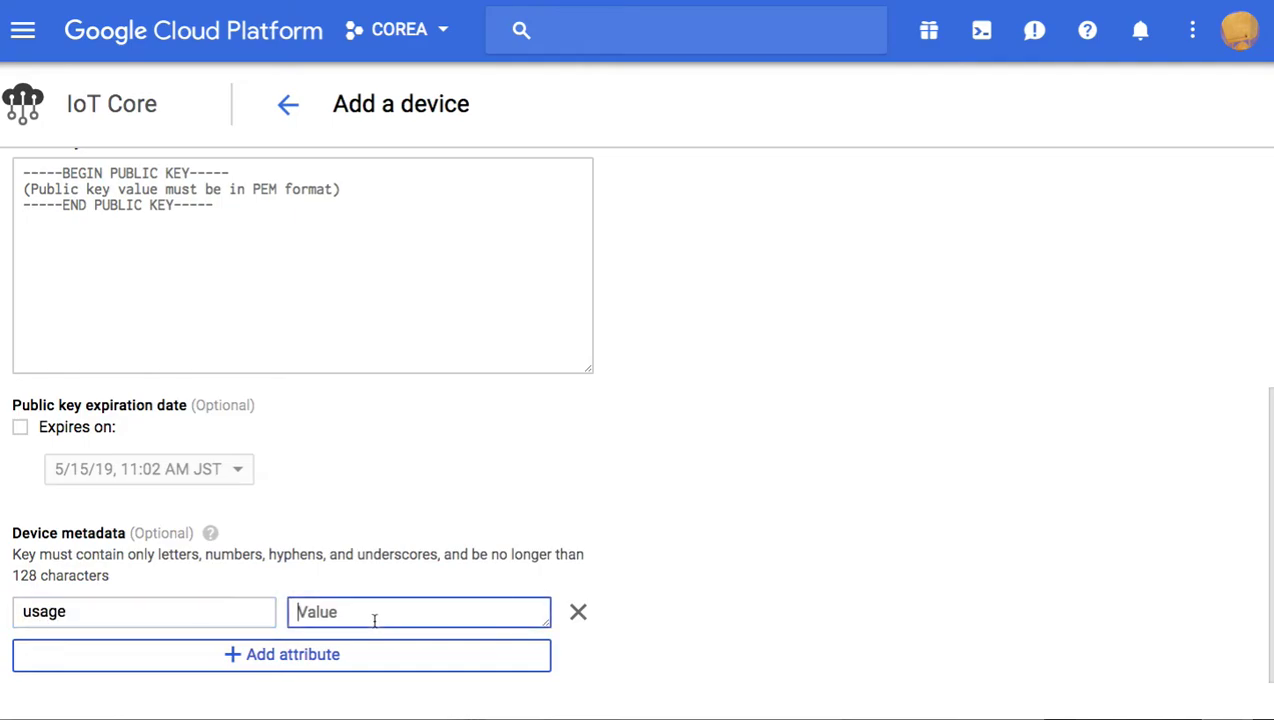
type("cargo")
left_click(364, 658)
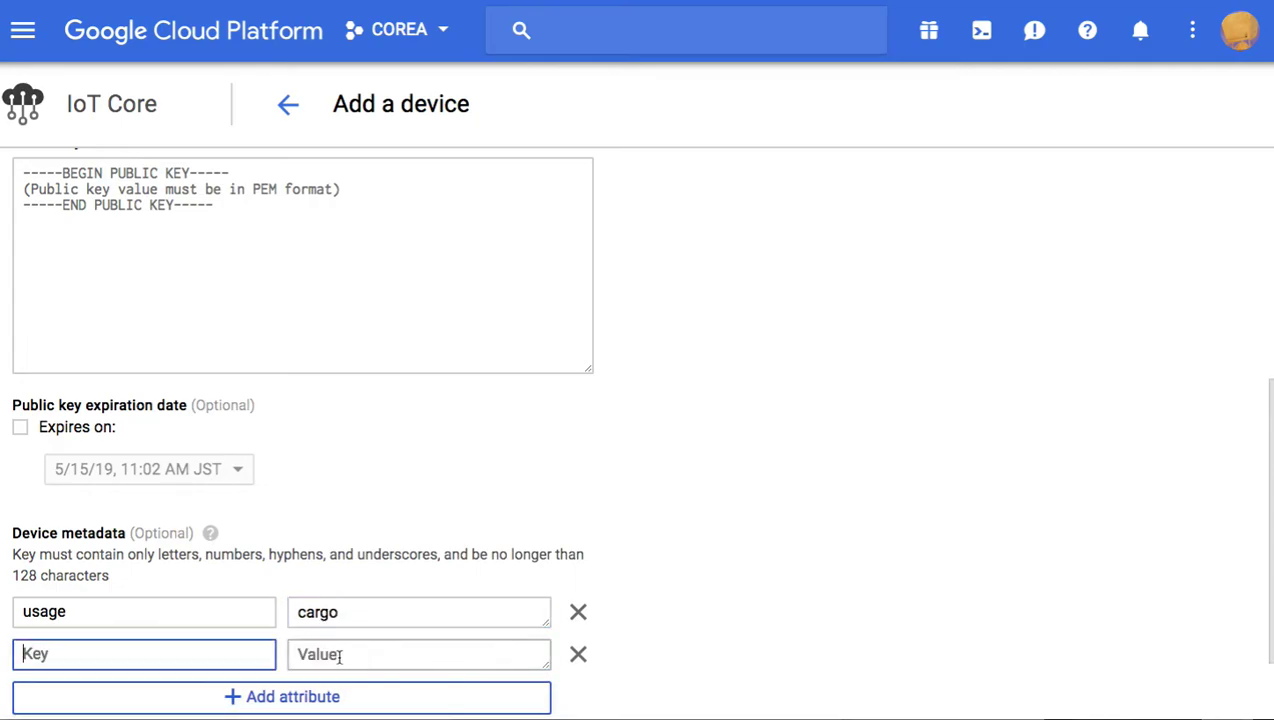
type("capactiy")
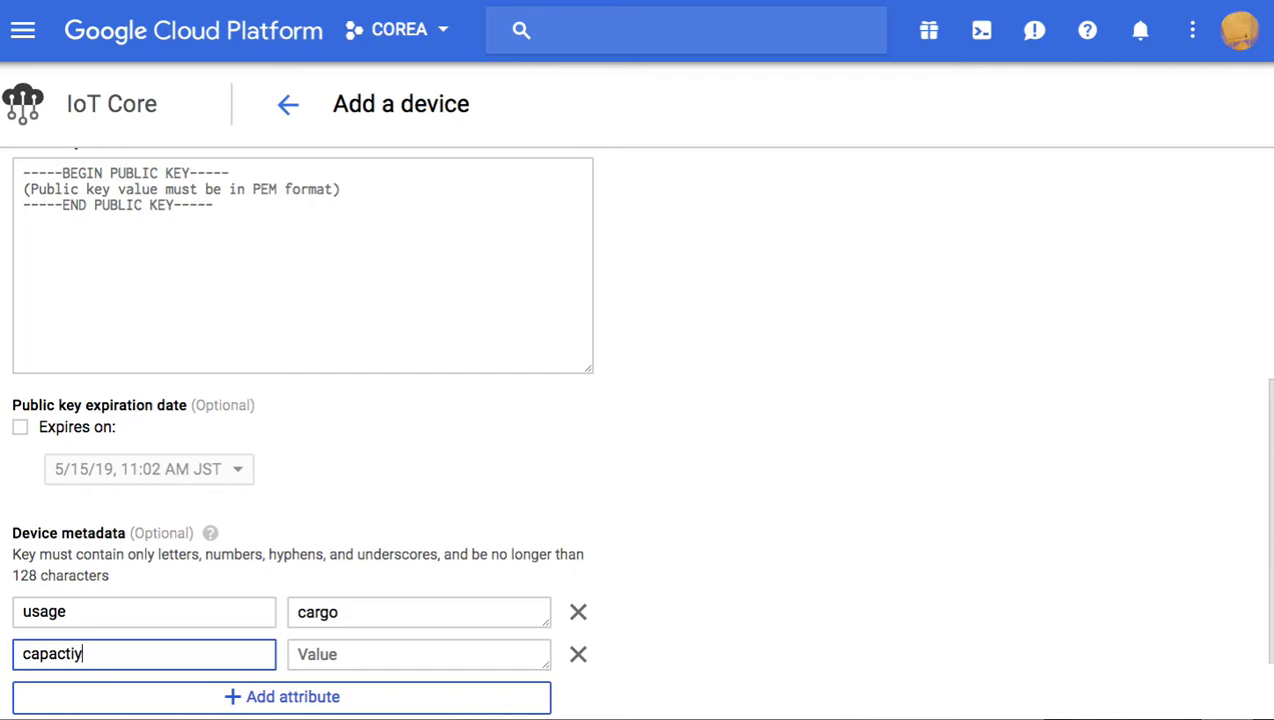
left_click(370, 656)
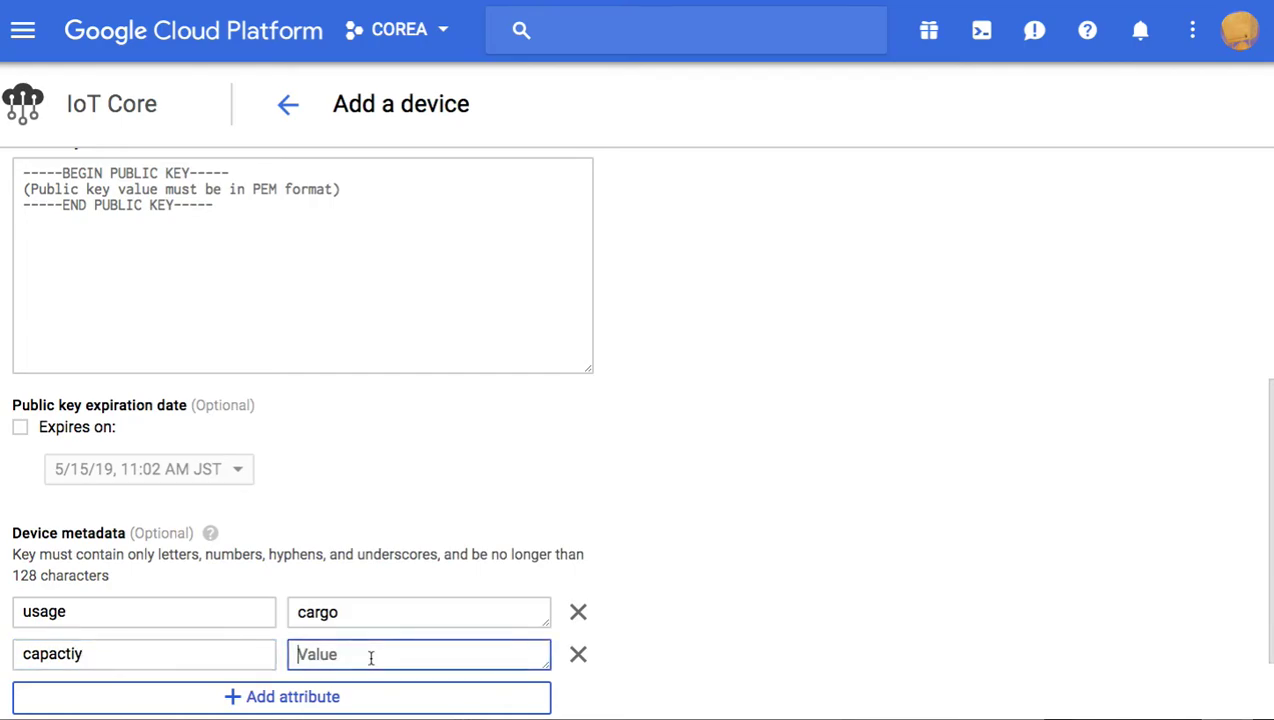
type("1ton")
Step: Add a third metadata attribute, driving, with the value "both human and autonomous mode"
left_click(372, 691)
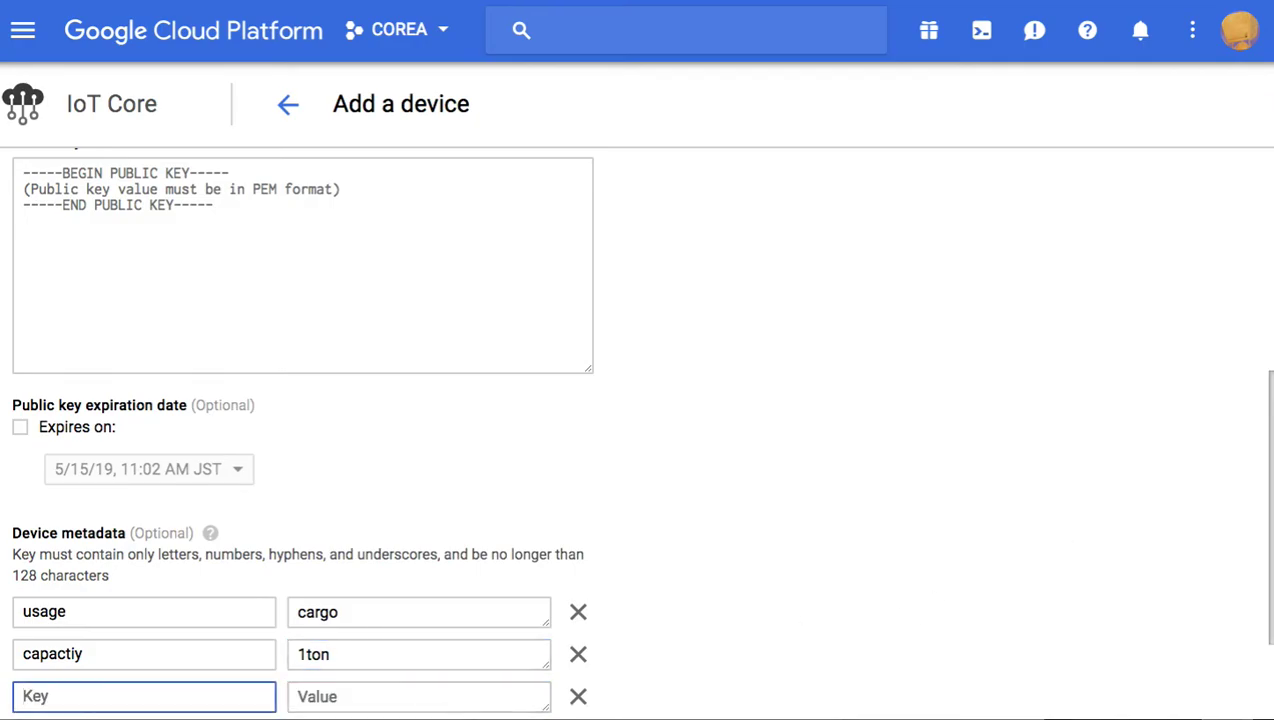
scroll(1268, 588, "down", 3)
left_click(233, 542)
type("driving")
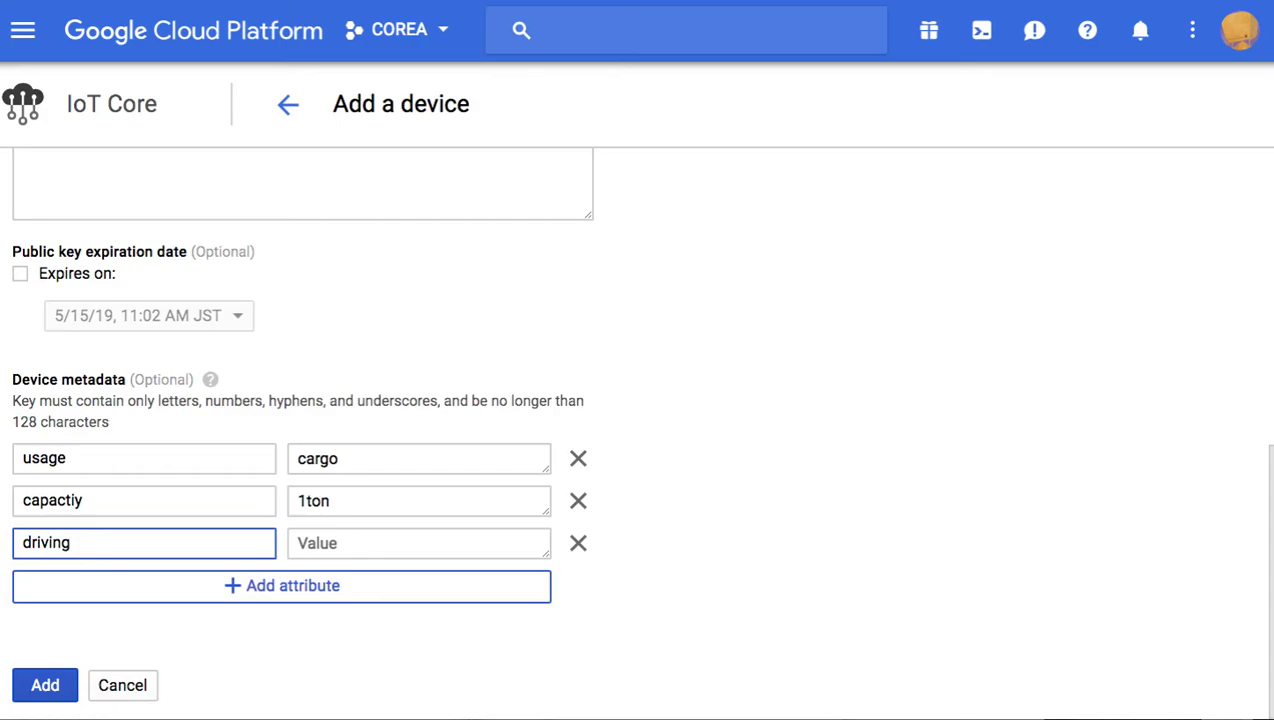
left_click(357, 544)
type("both human")
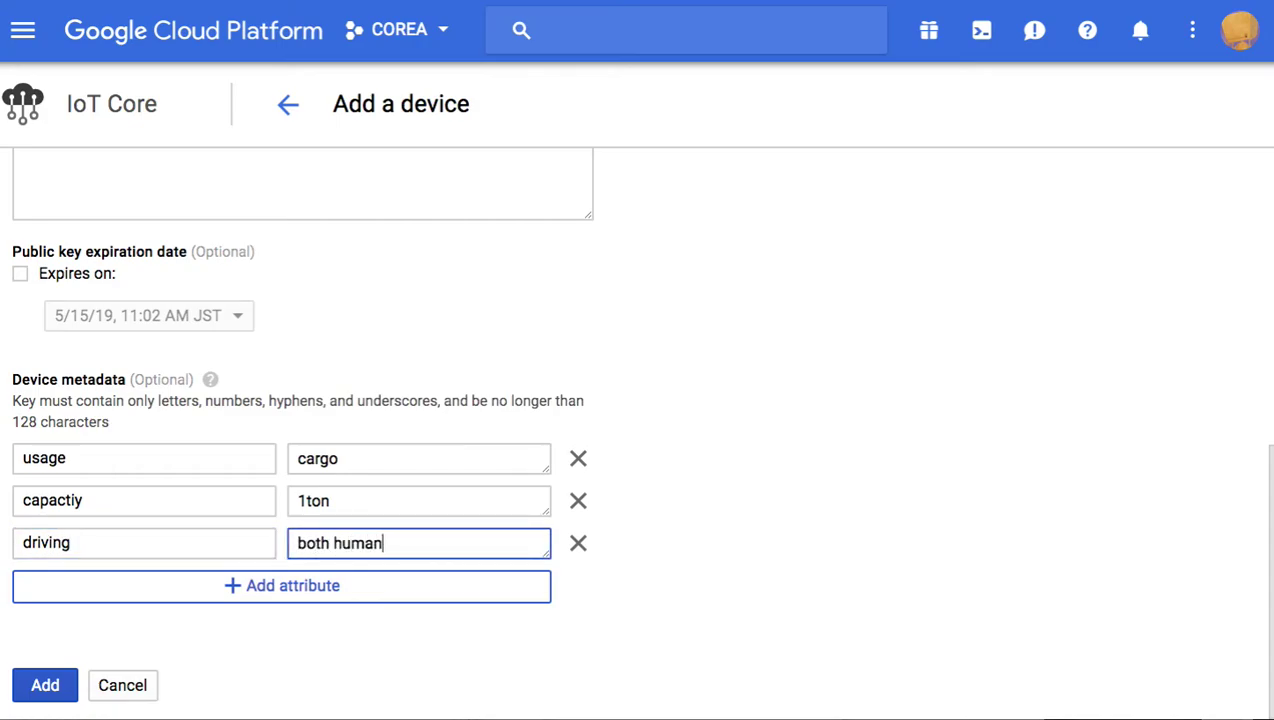
type(" and autonomous mode")
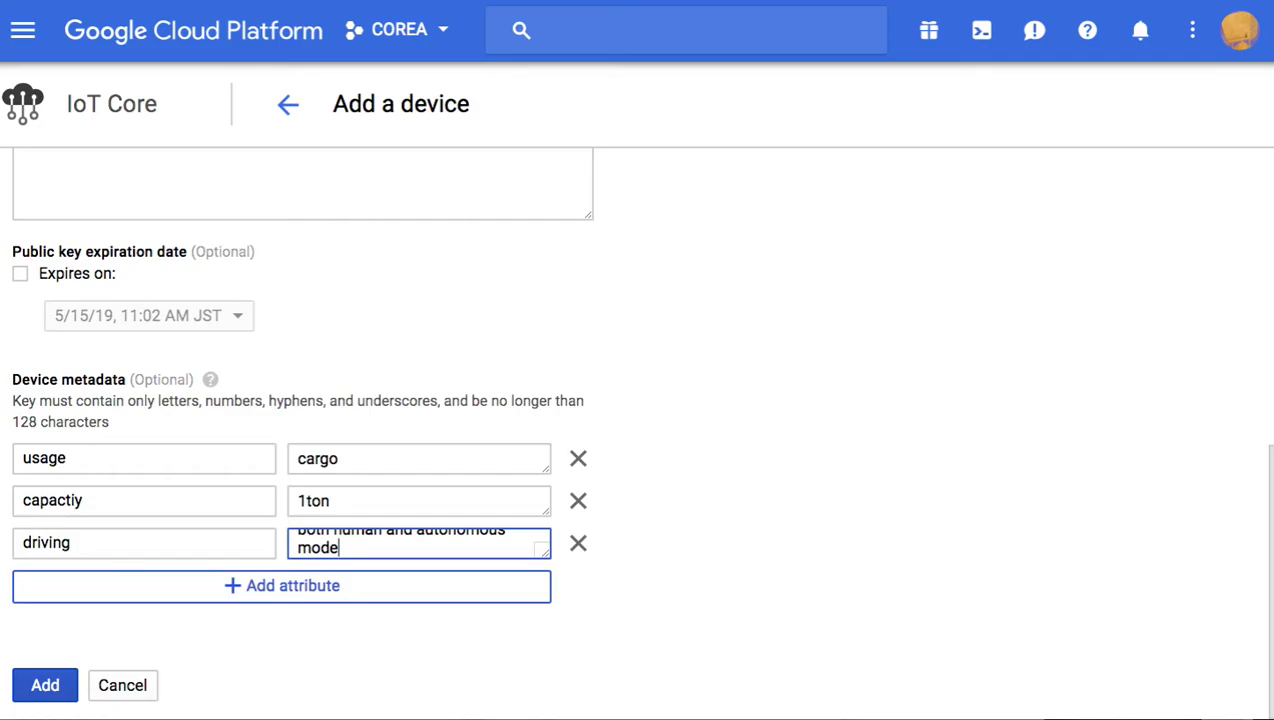
Step: Add a fourth metadata row left blank, create the device, and highlight its ID in the device details
left_click(407, 595)
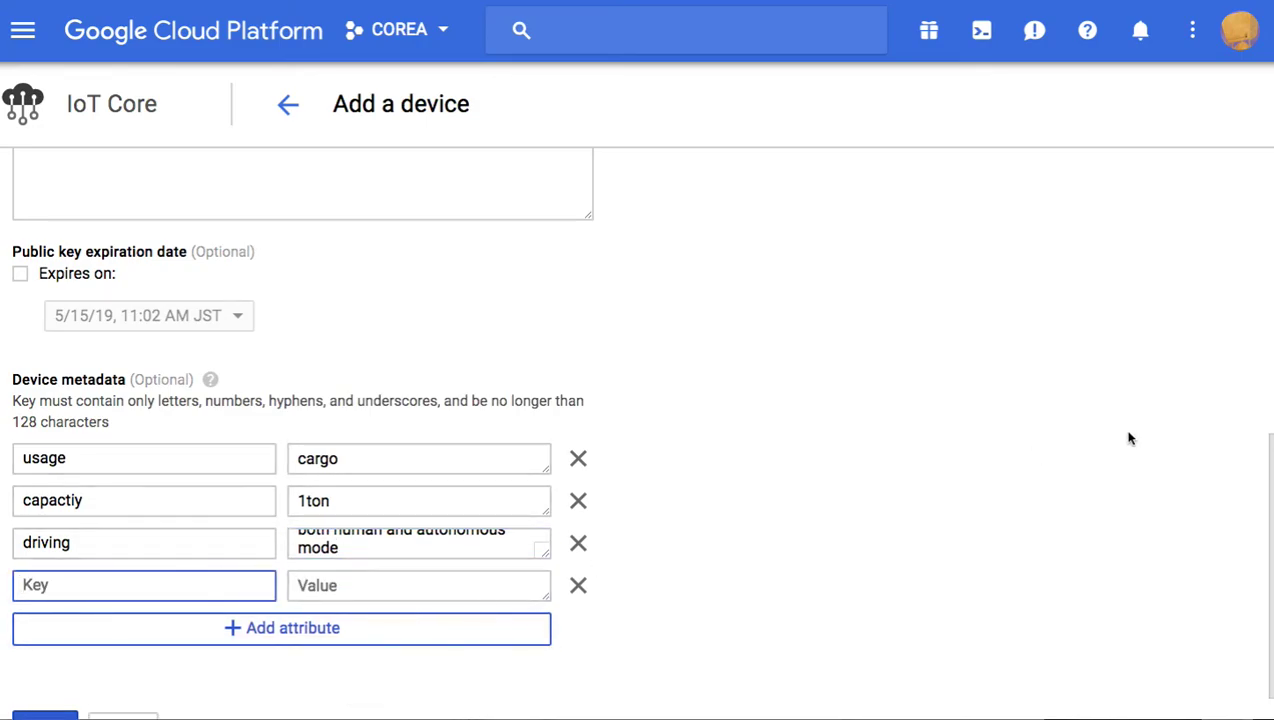
left_click_drag(1266, 483, 1266, 503)
left_click(60, 684)
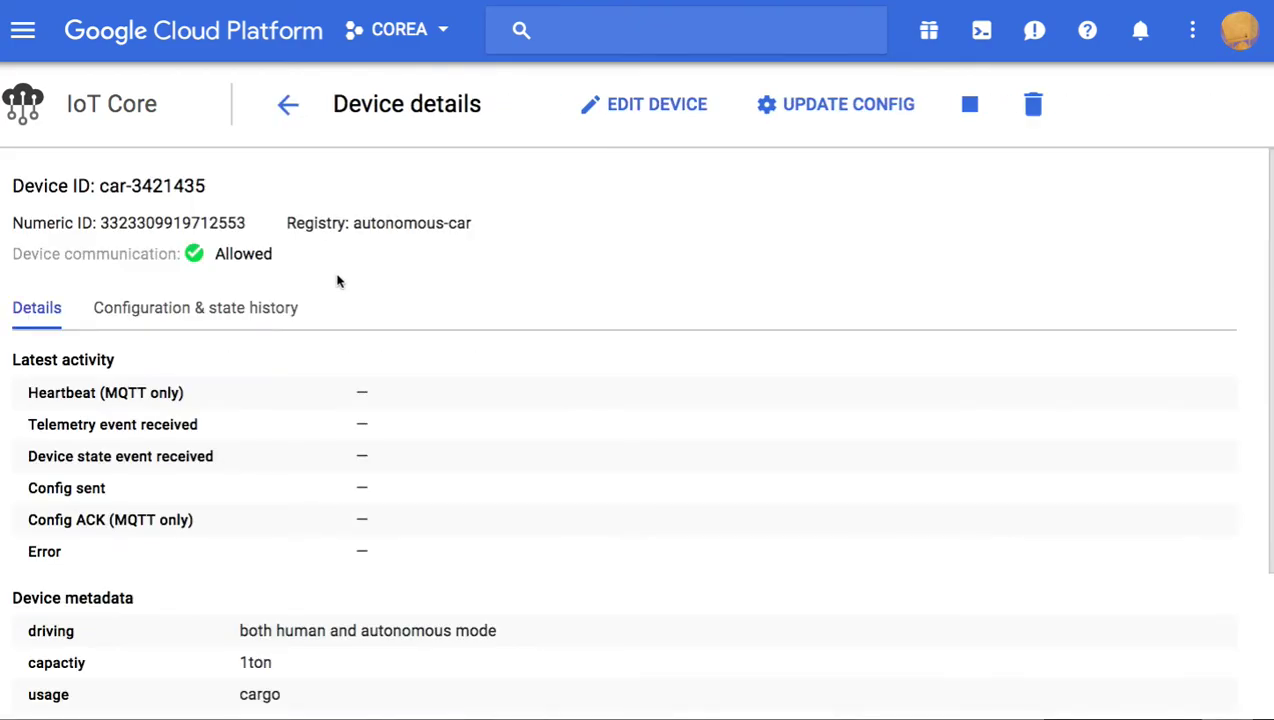
left_click_drag(100, 186, 206, 186)
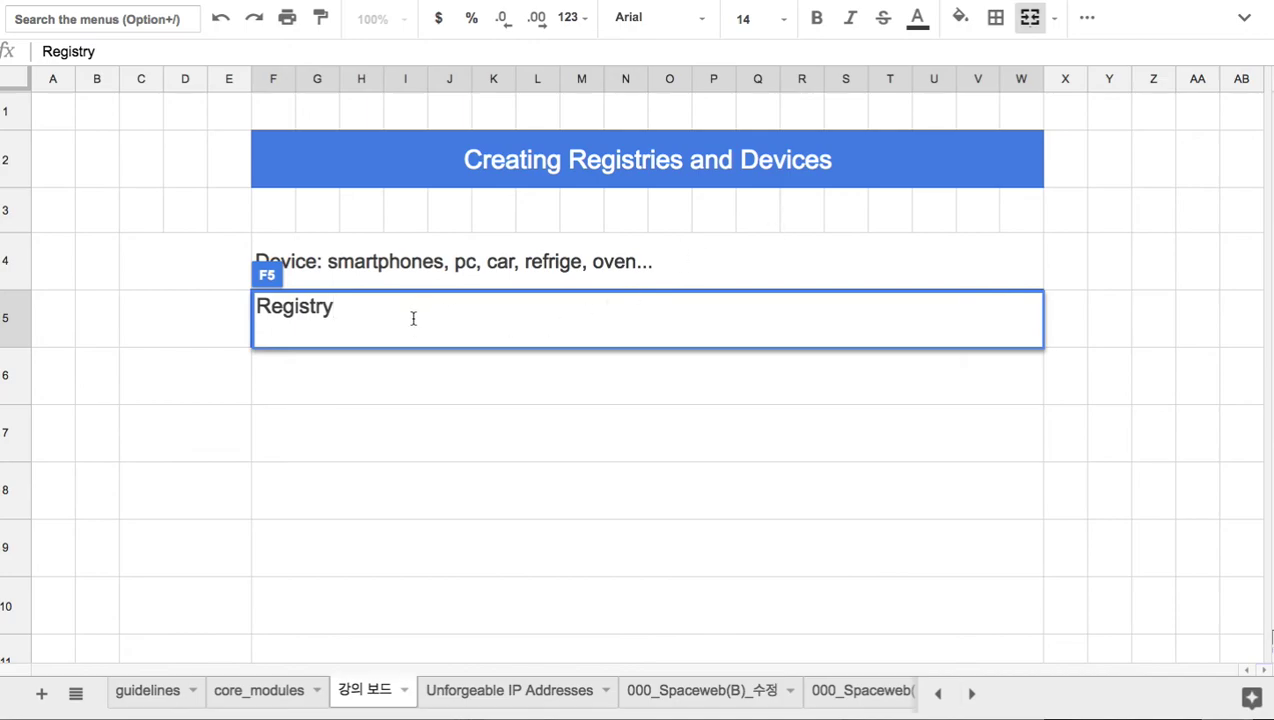
Step: In the Google Sheets lecture board, replace cell F5's text with "OP: Autonomous driving, banking, insurance, education, medical service...."
double_click(298, 306)
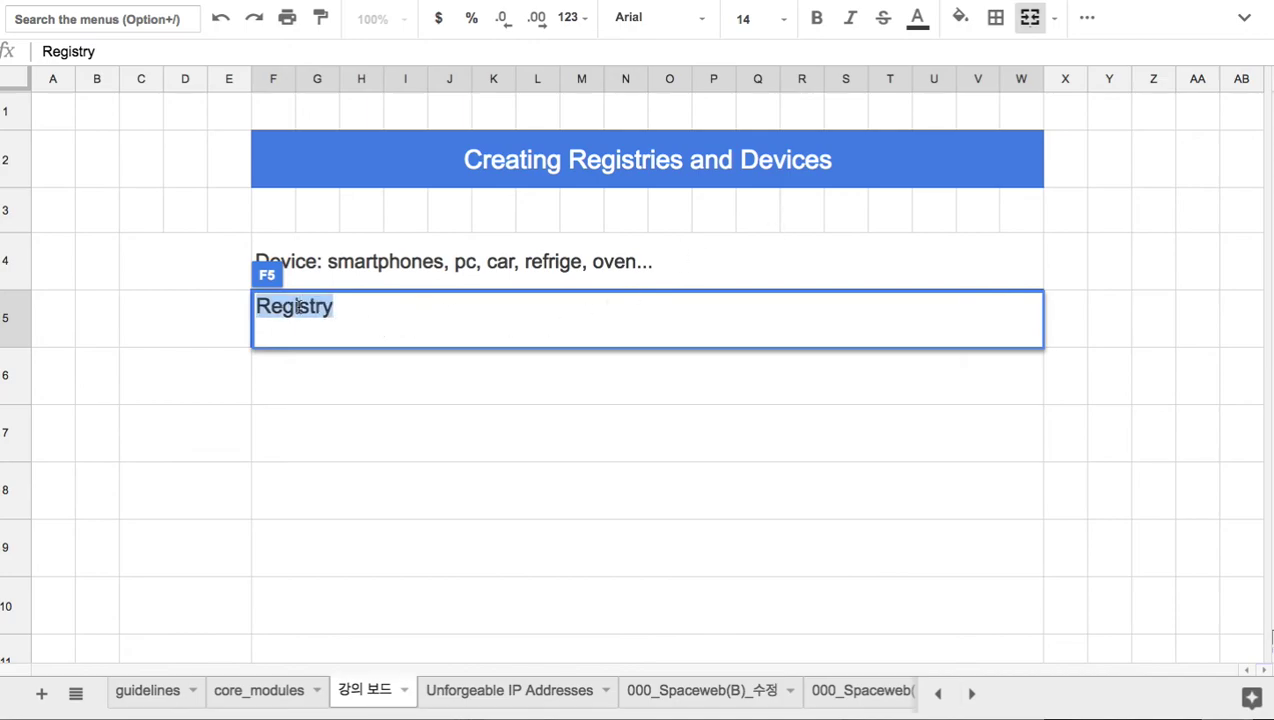
type("OP: ")
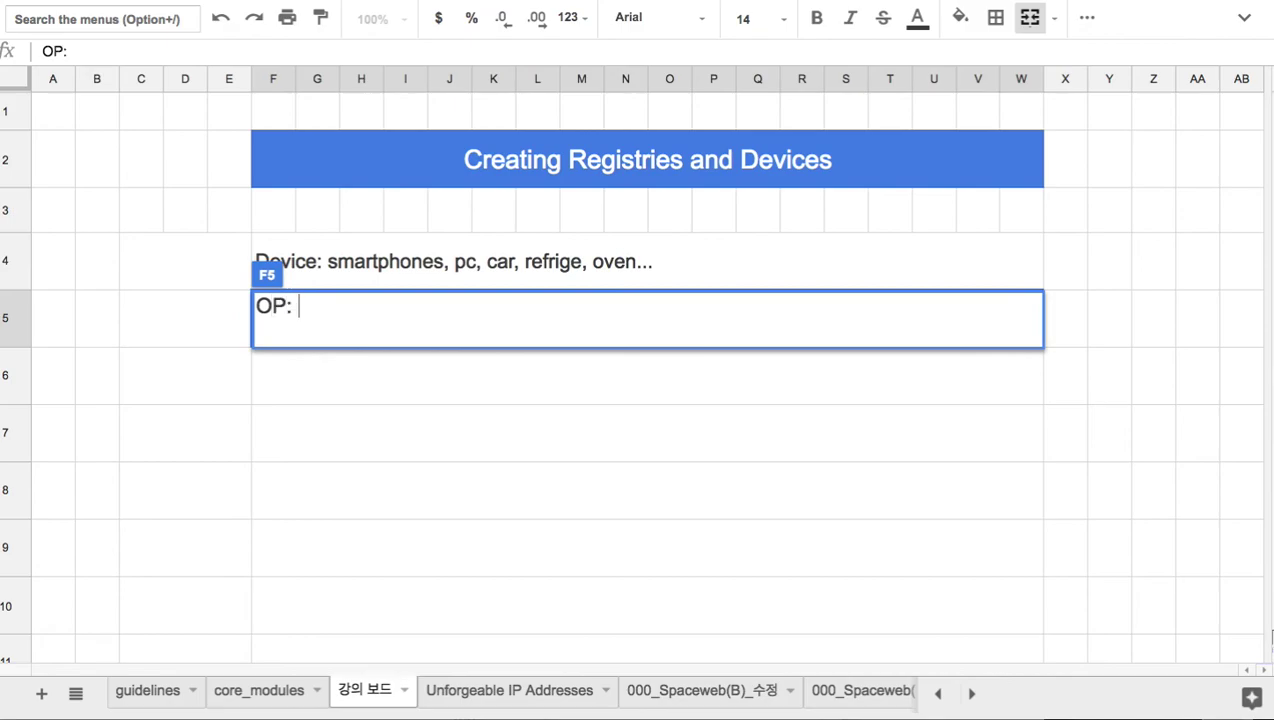
type("Autonomous dri")
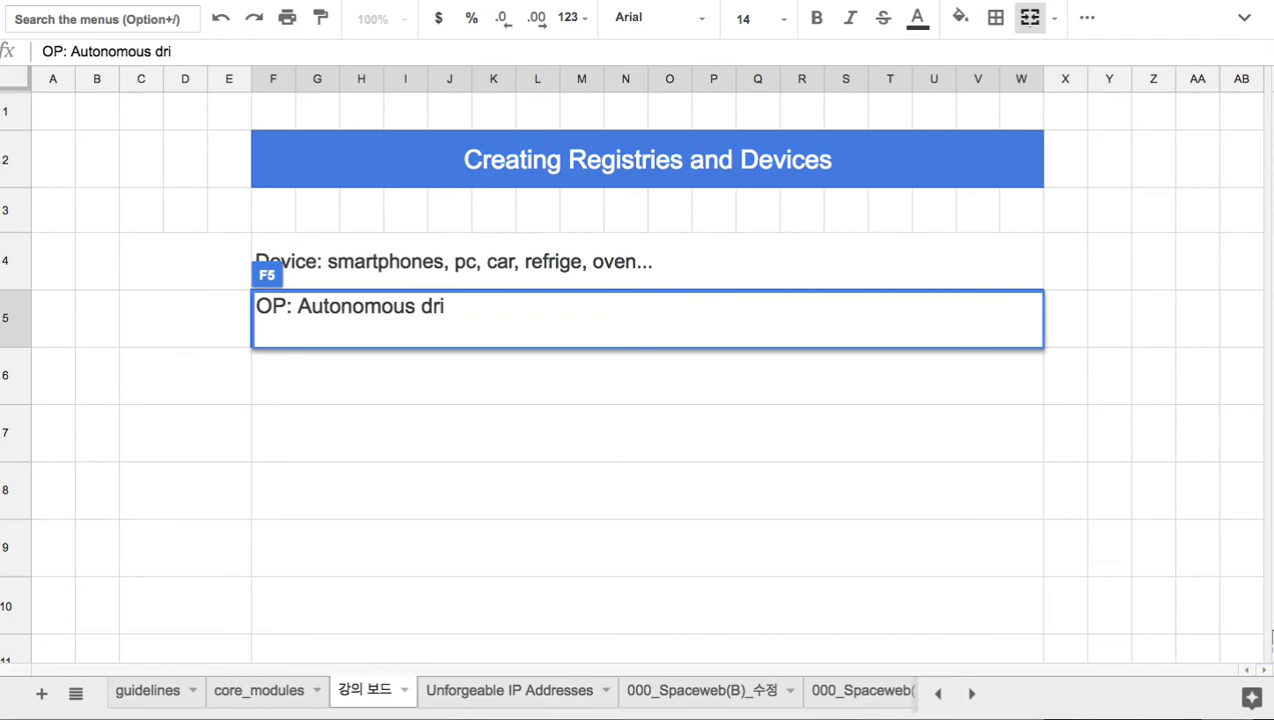
type("ving, banking")
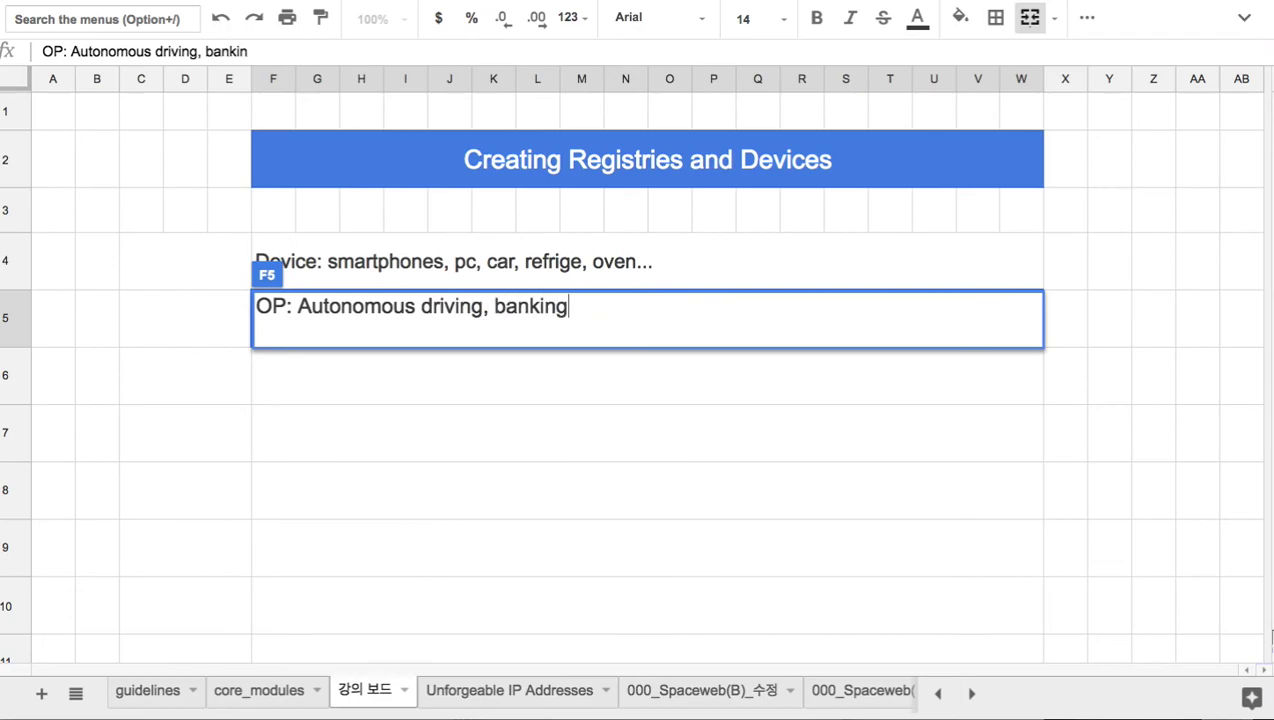
type(", insurance")
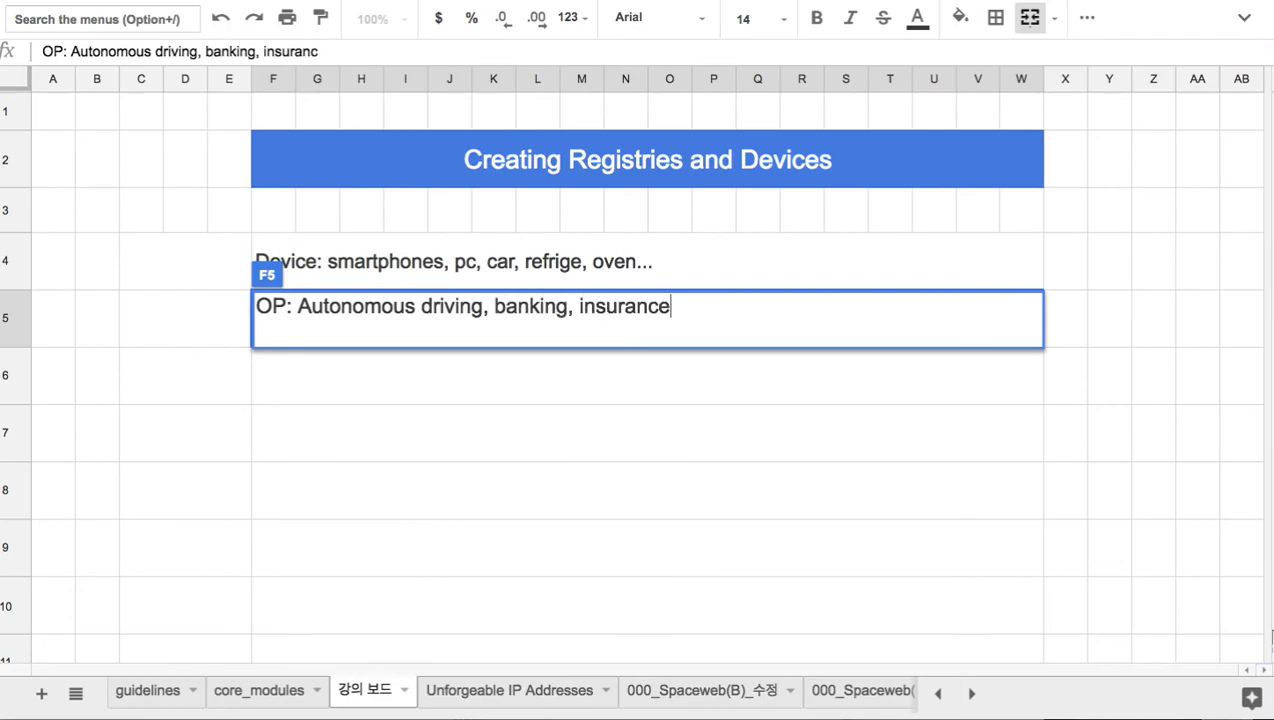
type(", educati")
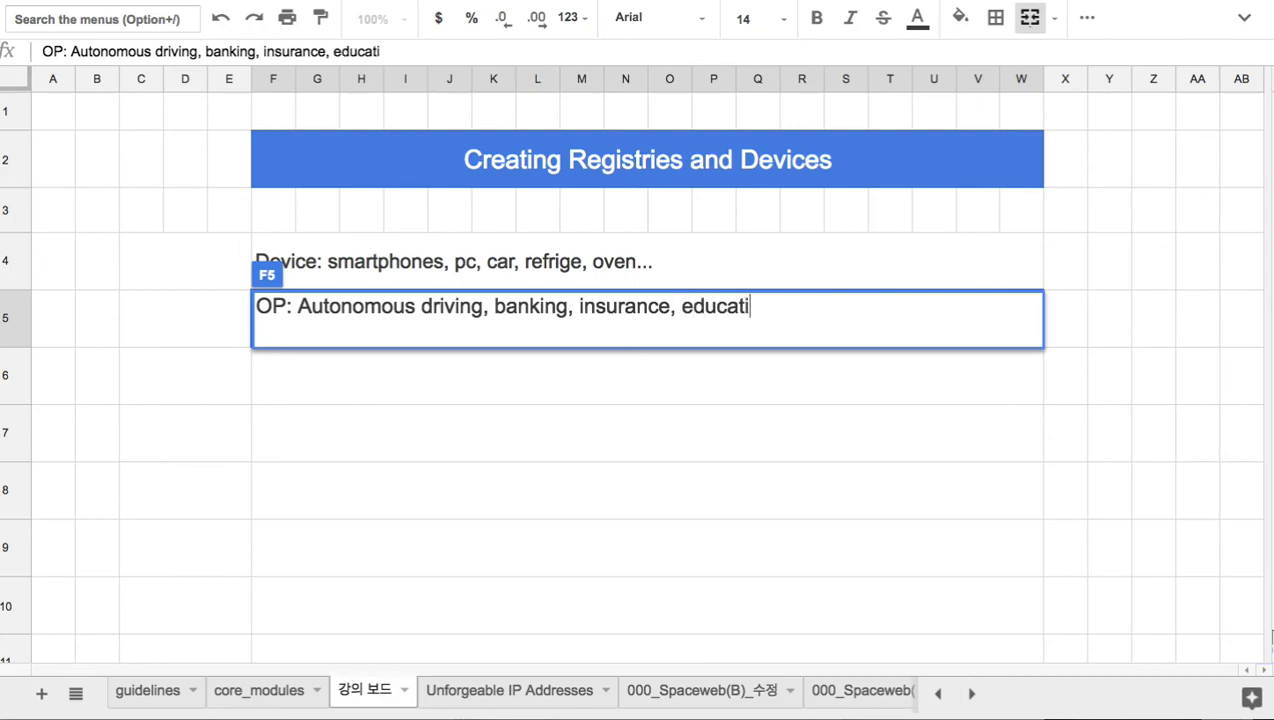
type("on, med")
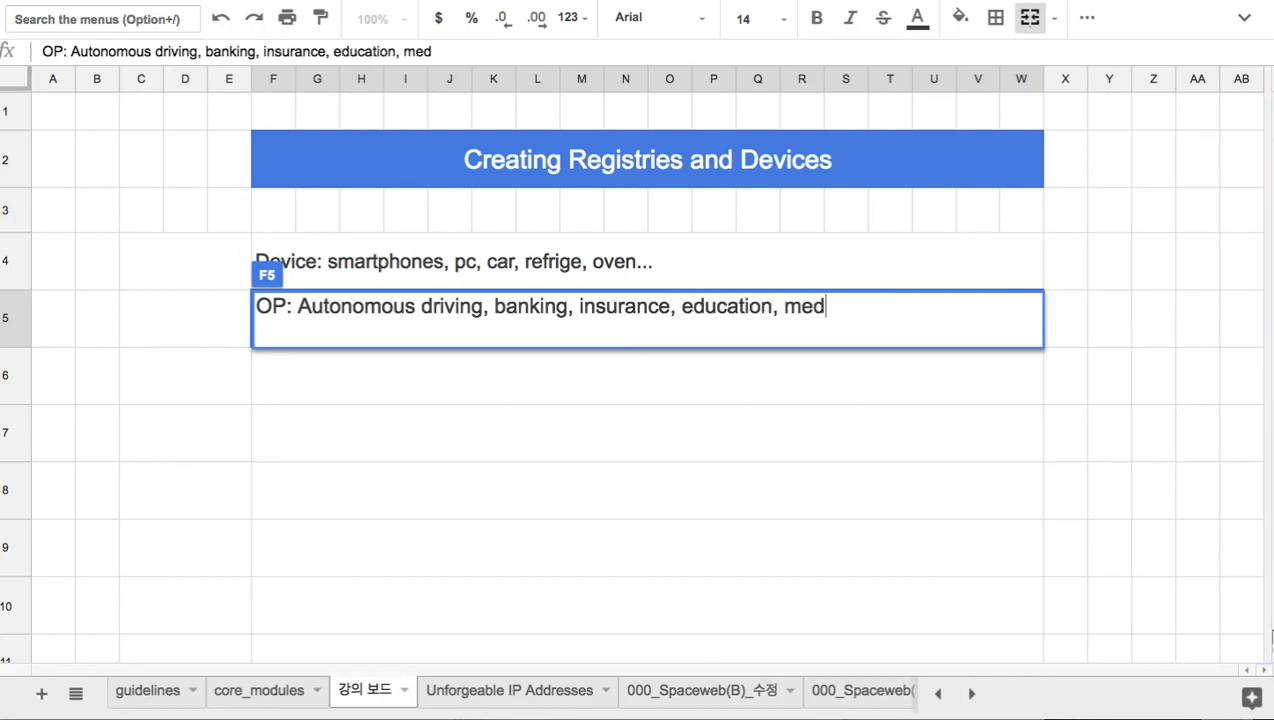
type("ical service....")
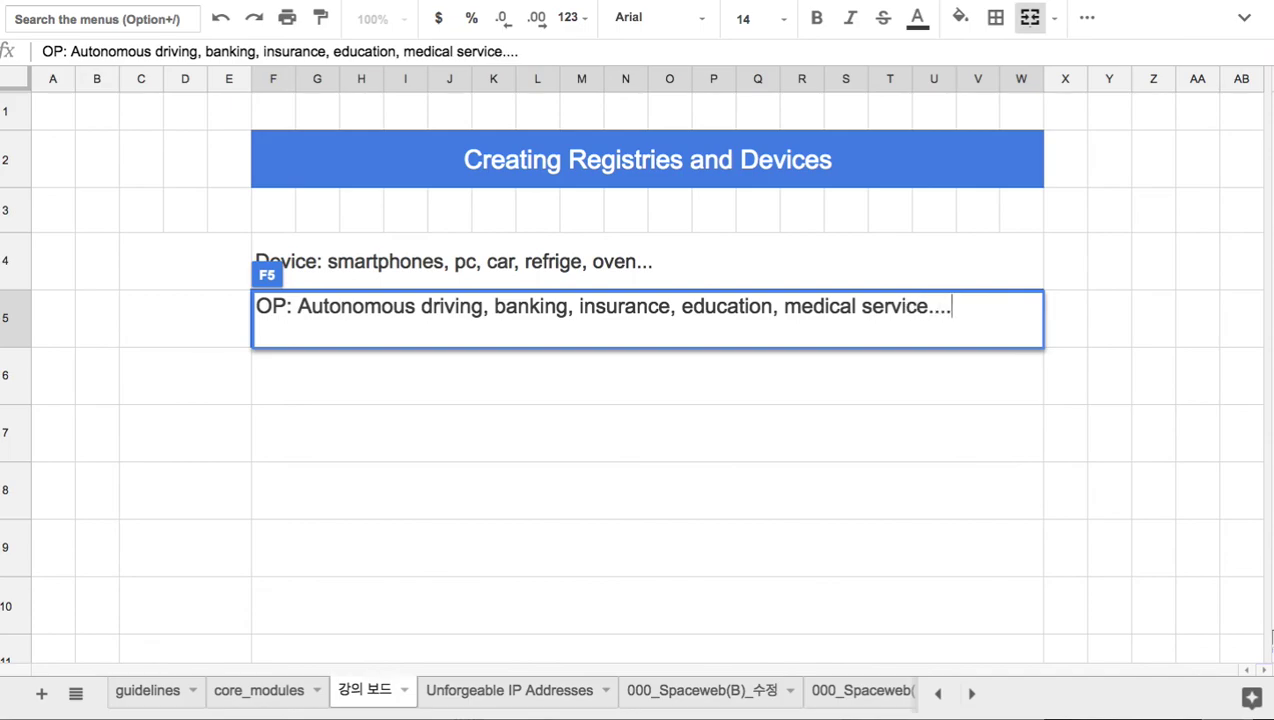
Step: Highlight the examples in cell F5 one after another, from autonomous driving through medical service
left_click_drag(297, 306, 484, 308)
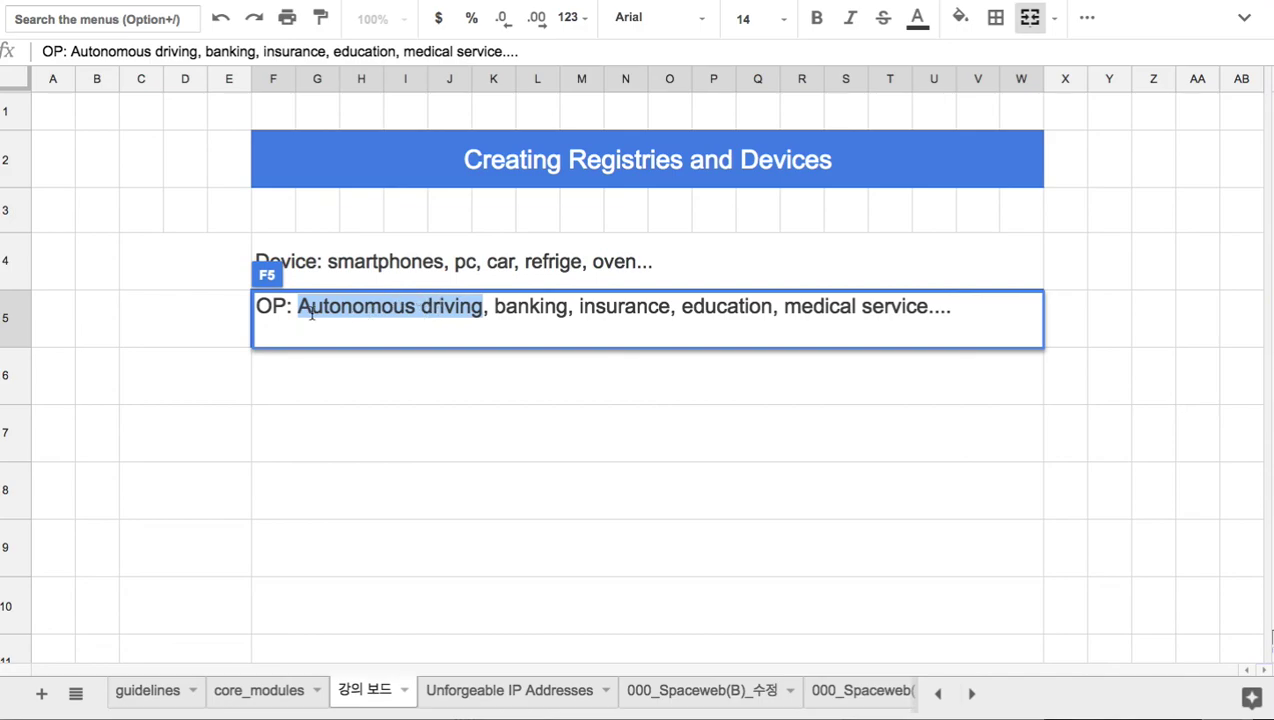
double_click(518, 310)
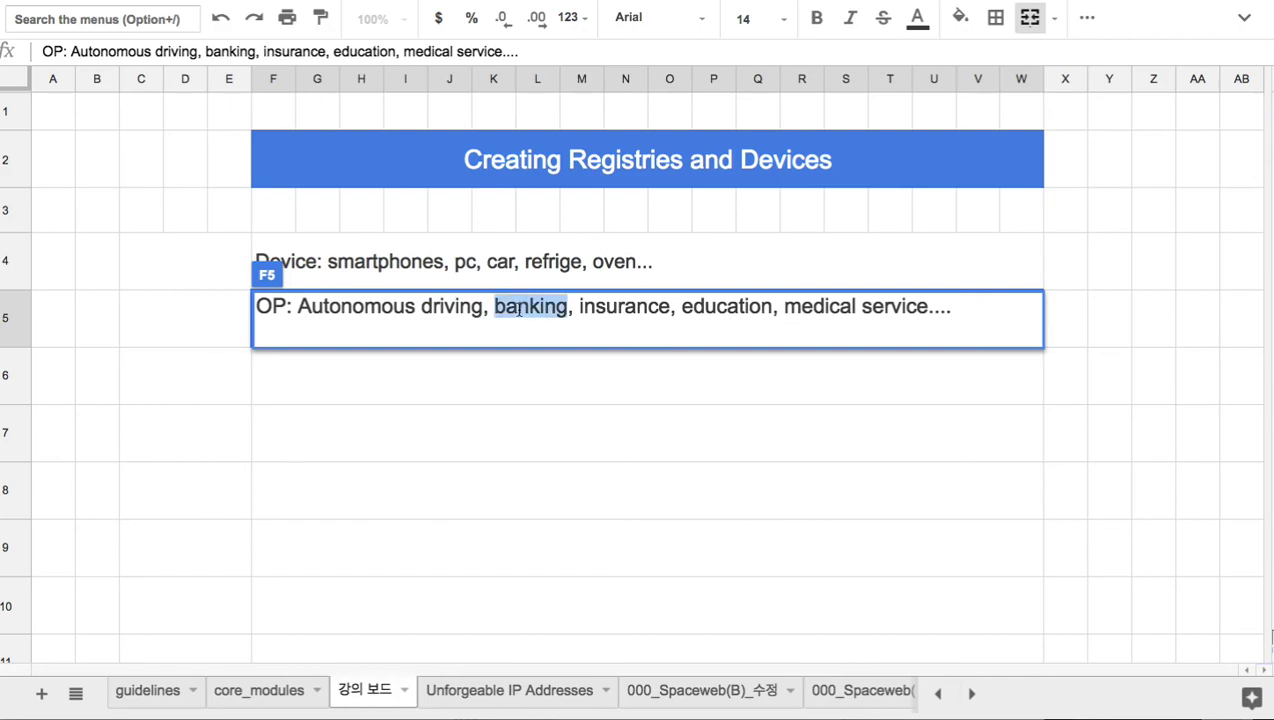
double_click(630, 309)
double_click(740, 308)
left_click_drag(799, 310, 922, 315)
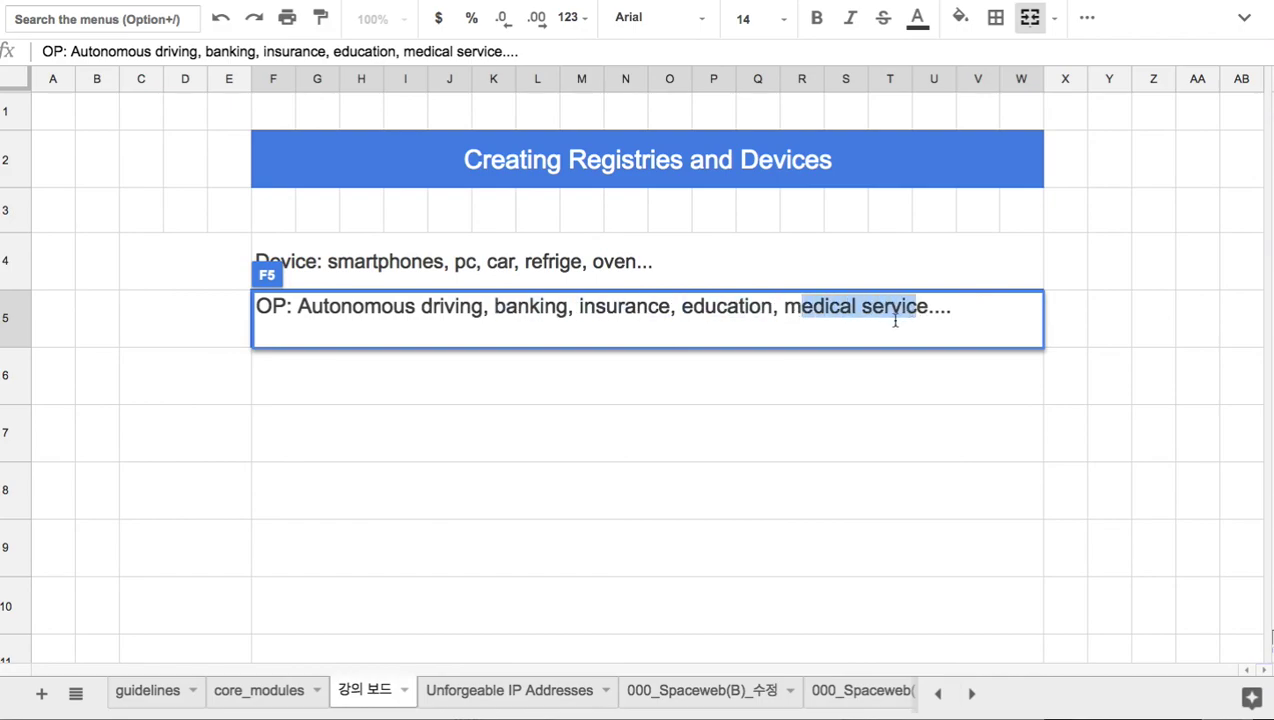